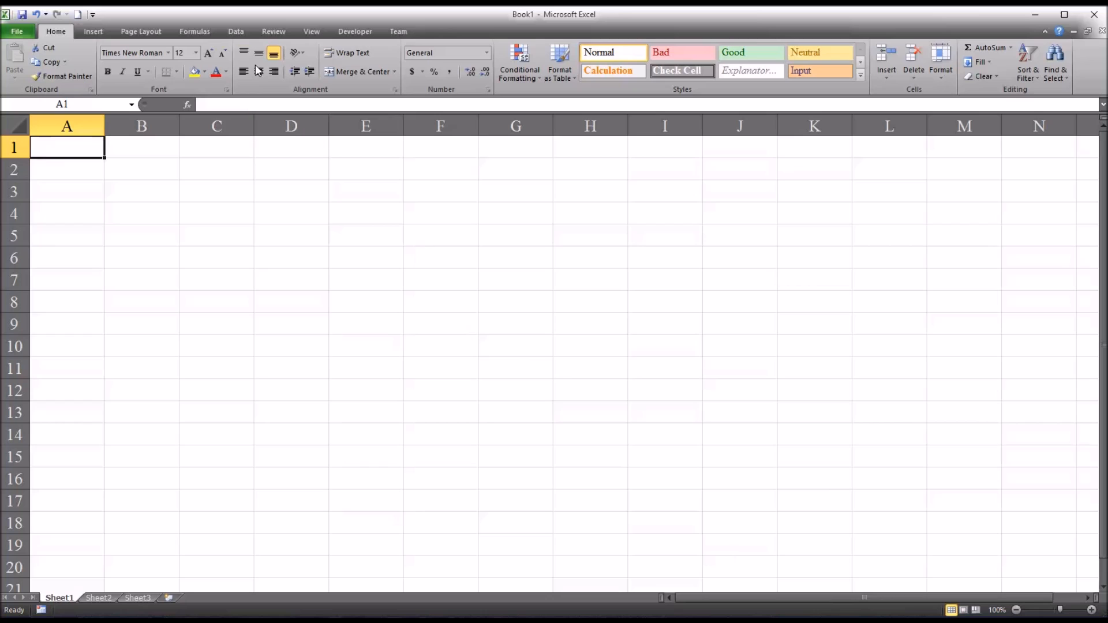
# Check in the Excel add-ins manager that the Analysis ToolPak add-in is enabled
pyautogui.click(238, 32)
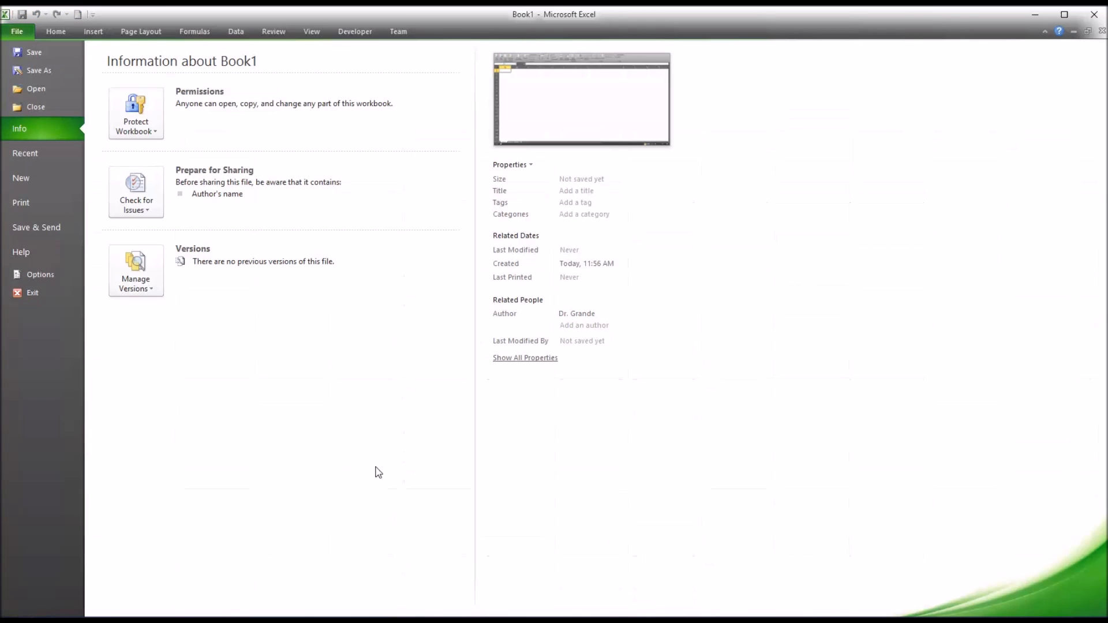
pyautogui.click(34, 275)
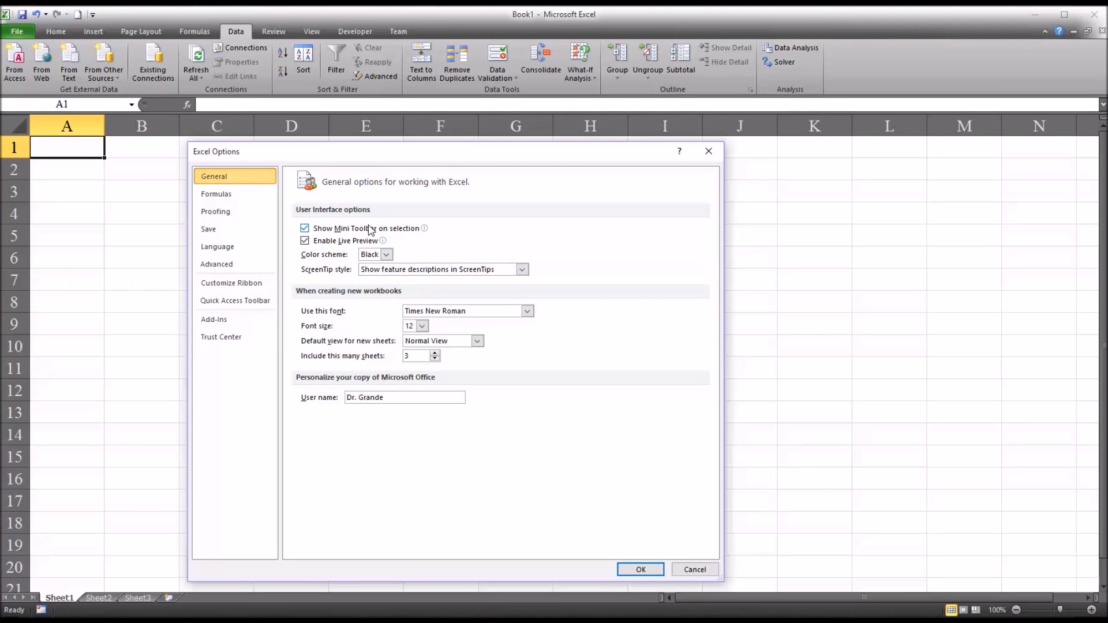
pyautogui.click(217, 321)
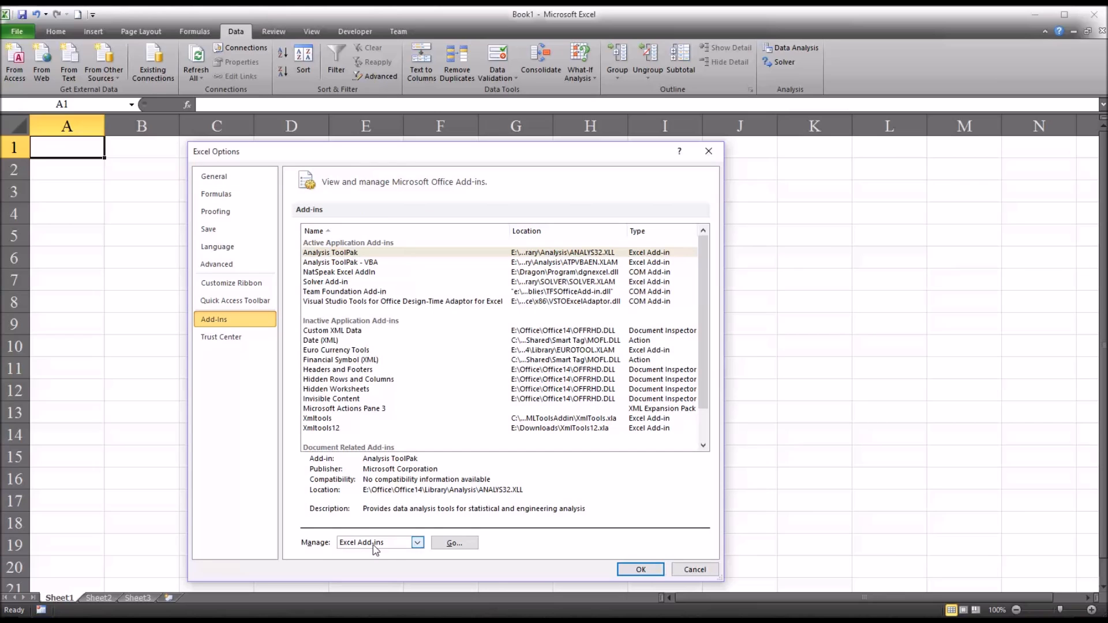
pyautogui.click(454, 545)
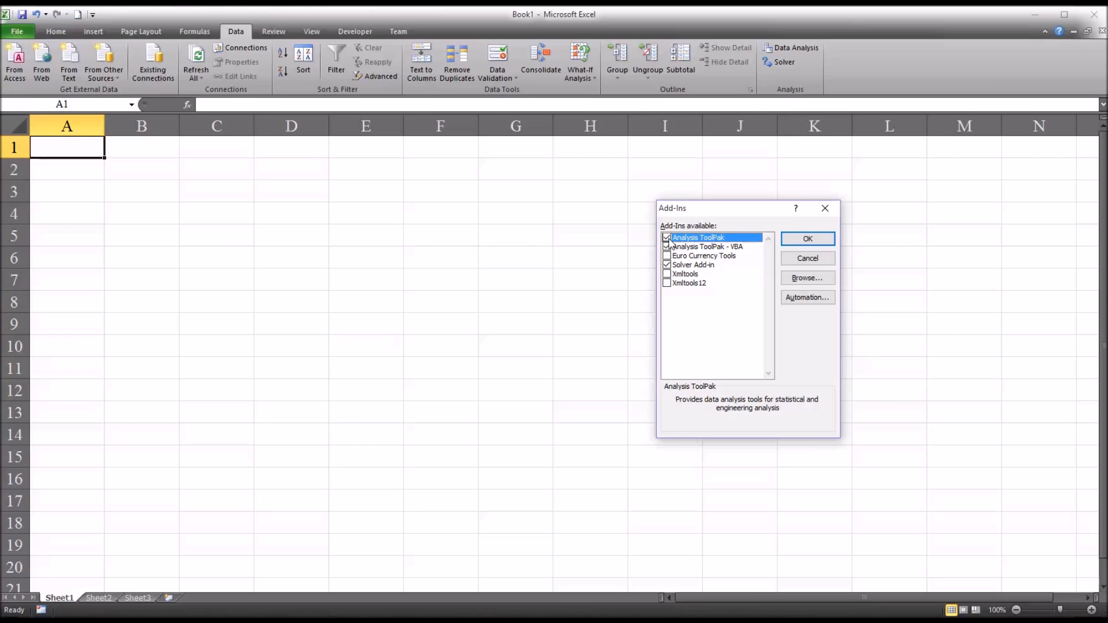
pyautogui.click(808, 240)
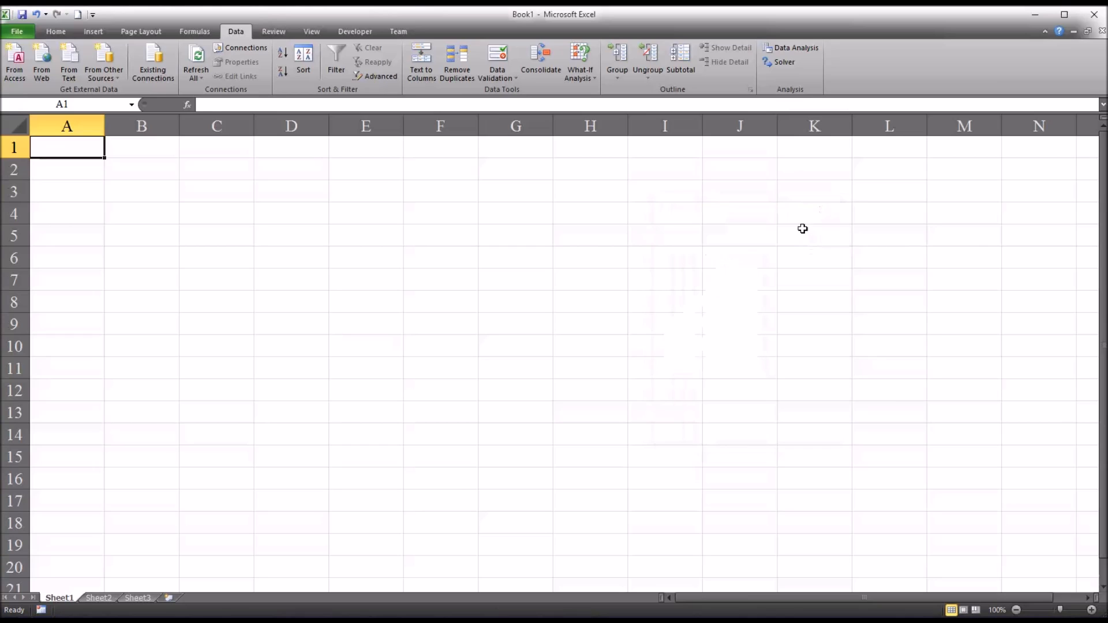
# Open the Random Number Generation tool from the data analysis tools
pyautogui.click(800, 47)
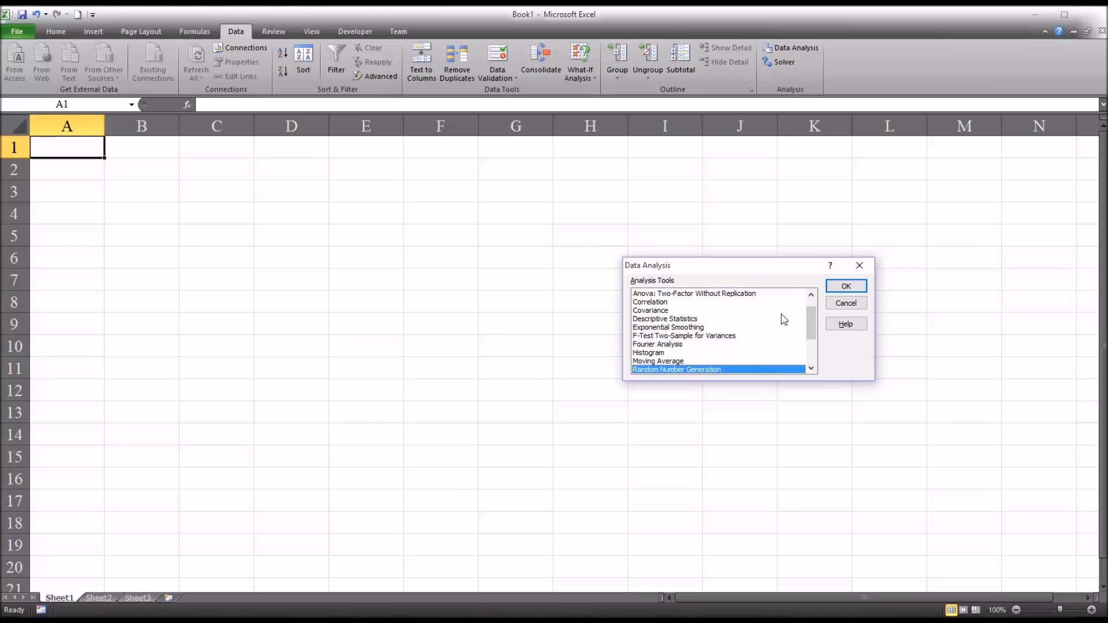
pyautogui.scroll(-2, 811, 323)
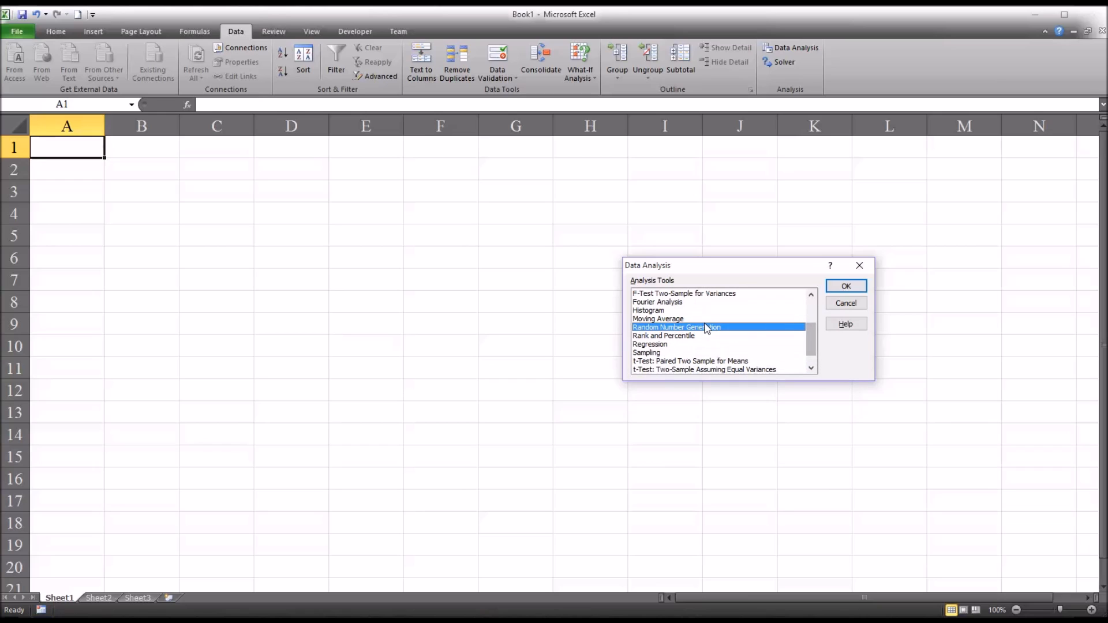
pyautogui.click(851, 289)
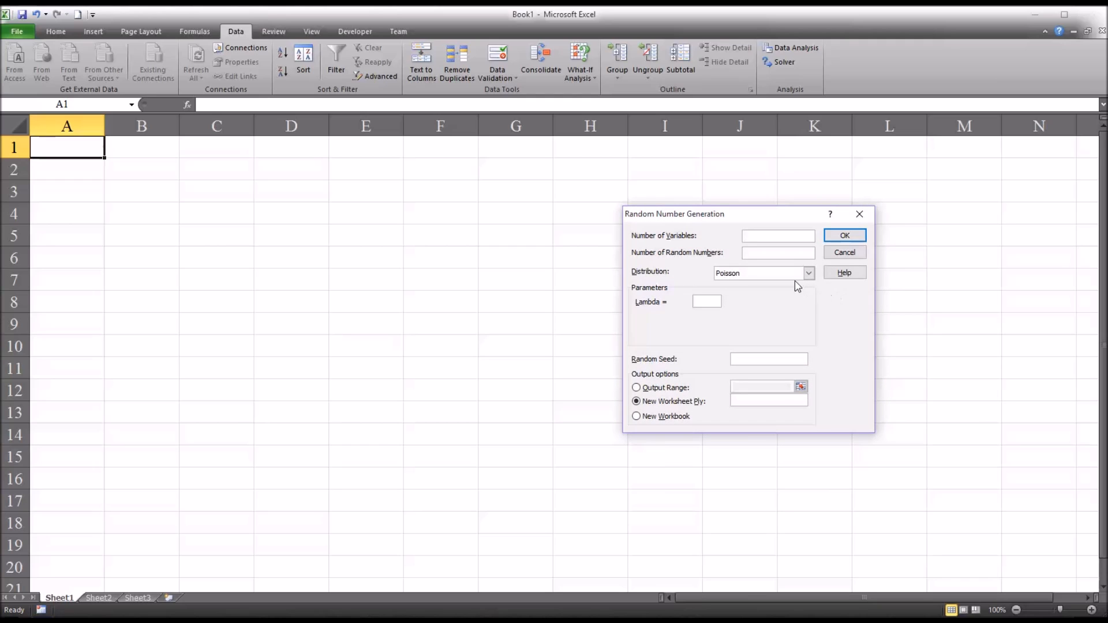
# Switch the random number distribution to Discrete and back to Poisson
pyautogui.click(809, 273)
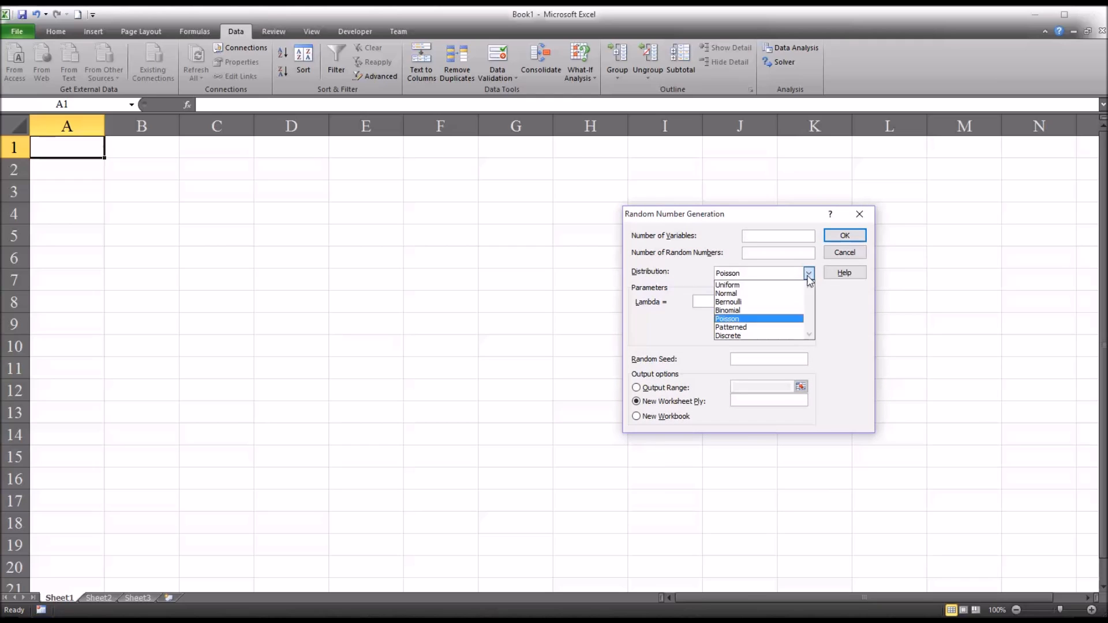
pyautogui.click(780, 330)
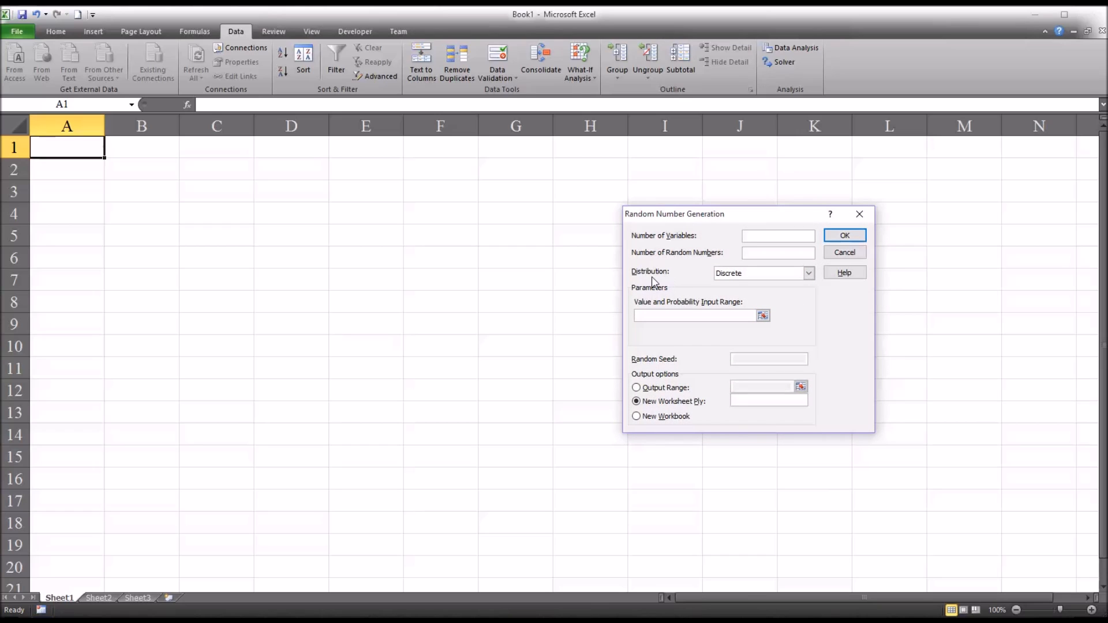
pyautogui.click(809, 273)
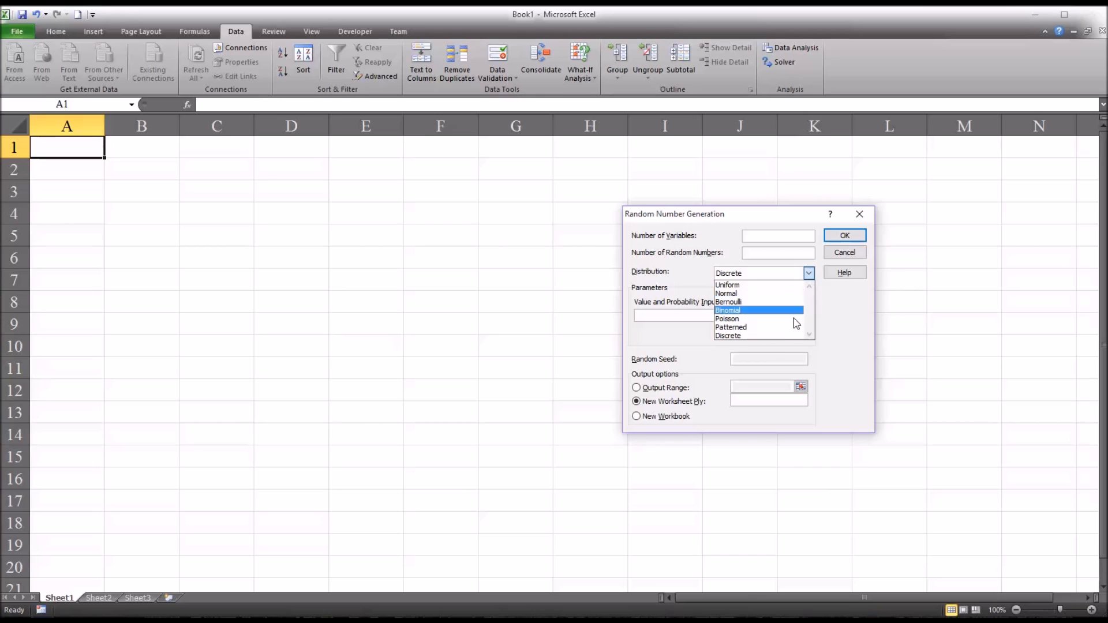
pyautogui.click(737, 324)
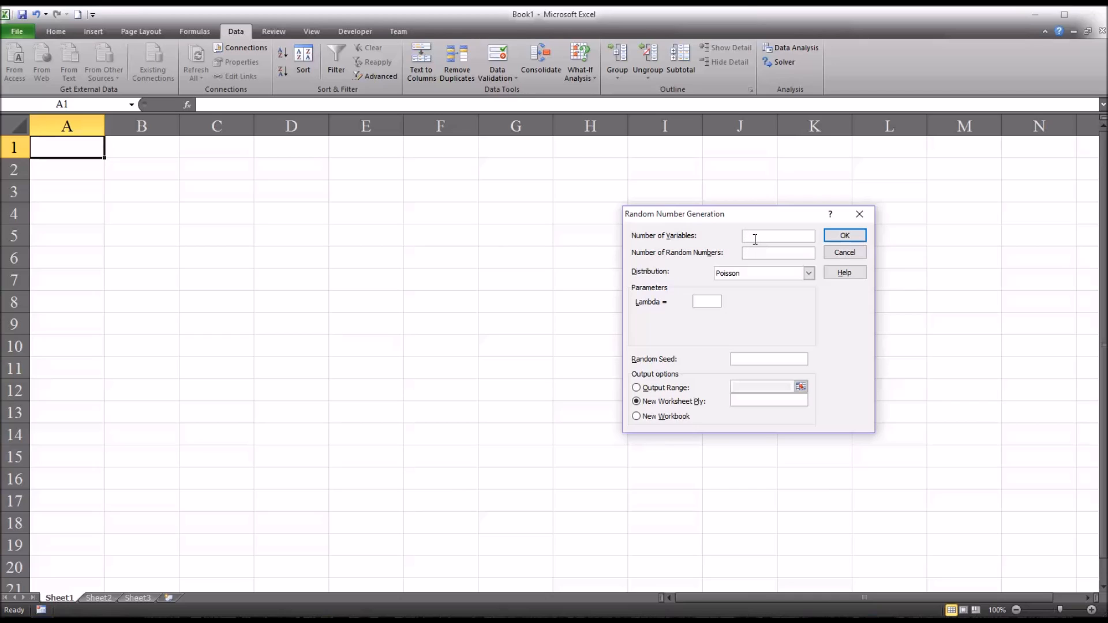
# Set the Poisson random number generation to 2 variables, 100 random numbers and a lambda of 10
pyautogui.write('2')
pyautogui.click(762, 253)
pyautogui.write('100')
pyautogui.click(705, 302)
pyautogui.write('10')
# Set the output range to start at cell A1 of the current sheet and generate the random numbers
pyautogui.click(637, 387)
pyautogui.click(745, 387)
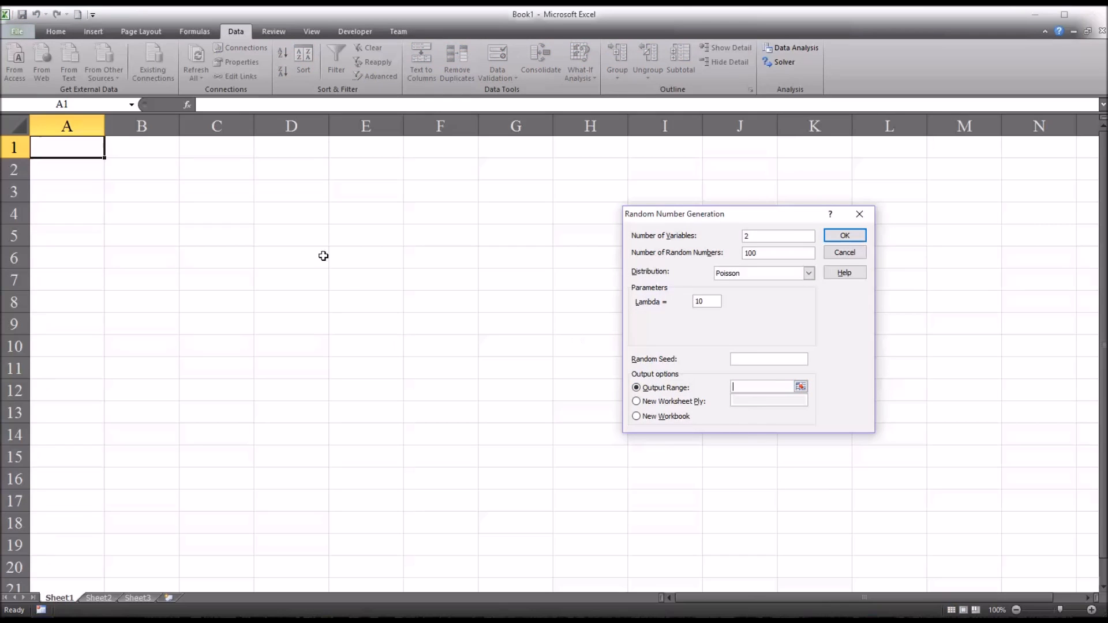
pyautogui.click(80, 152)
pyautogui.click(838, 236)
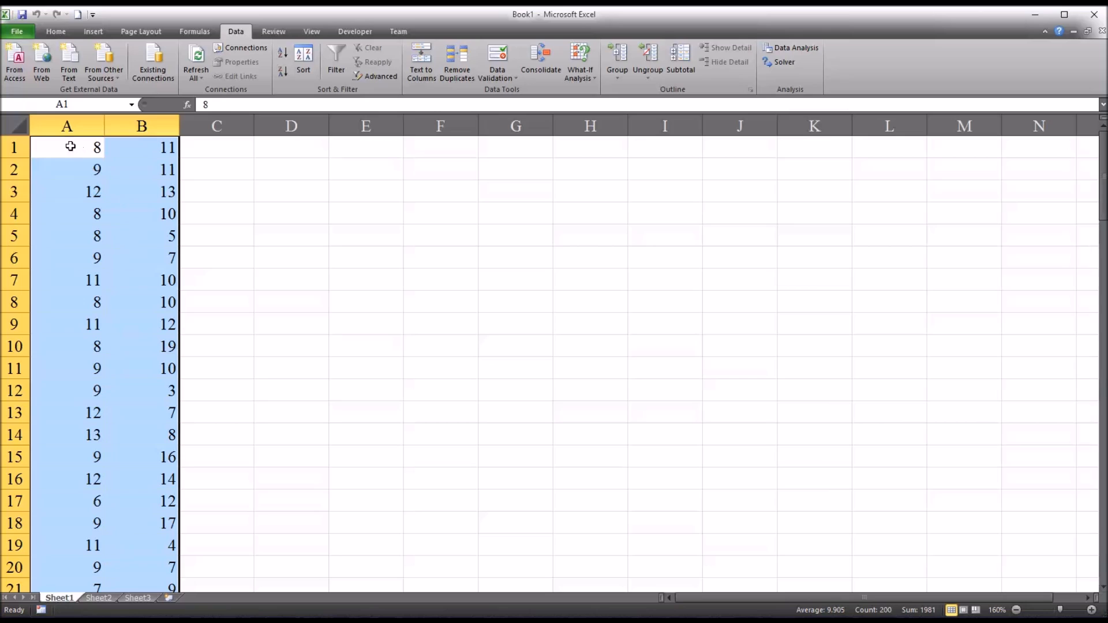
# Copy the generated data in A1:B100, switch to SPSS Statistics and paste it from the first cell of the empty dataset
pyautogui.click(147, 150)
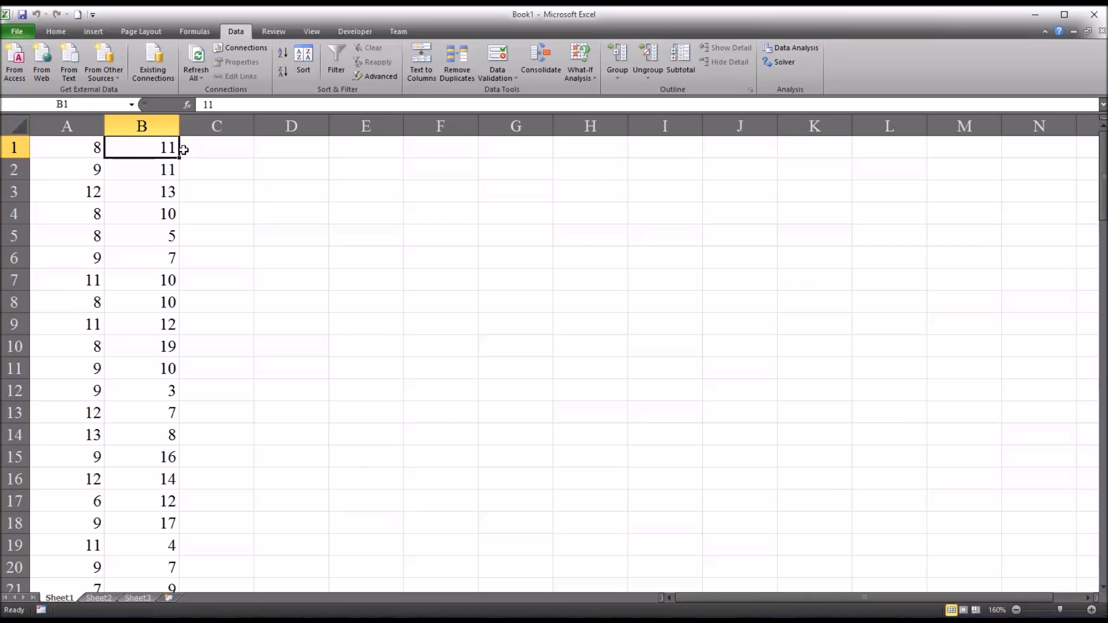
pyautogui.click(63, 149)
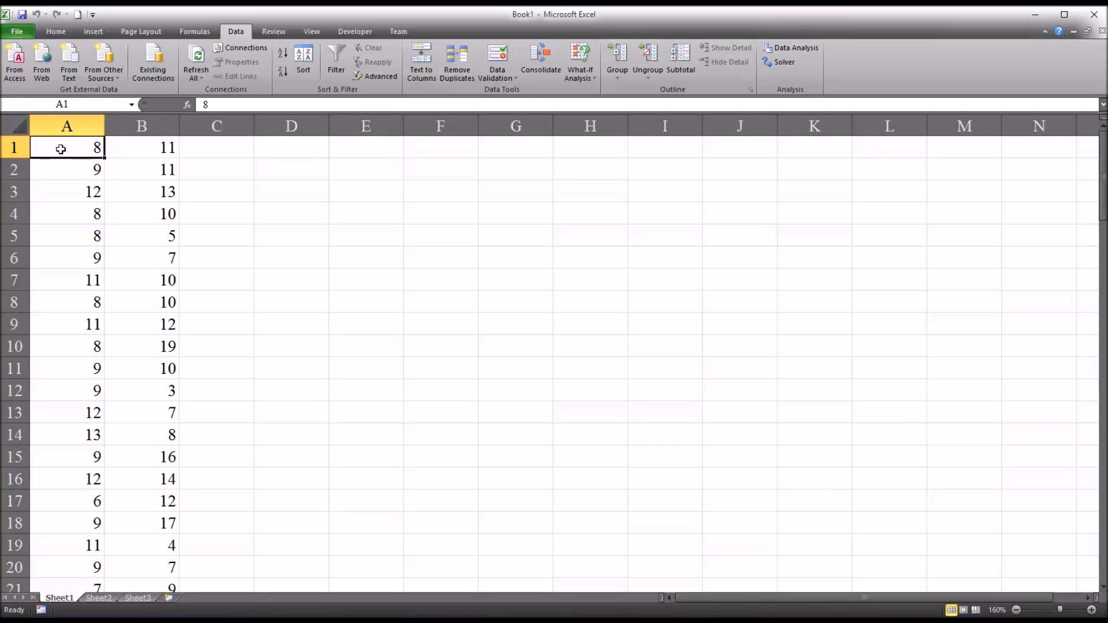
pyautogui.hotkey('ctrl', 'shift', 'End')
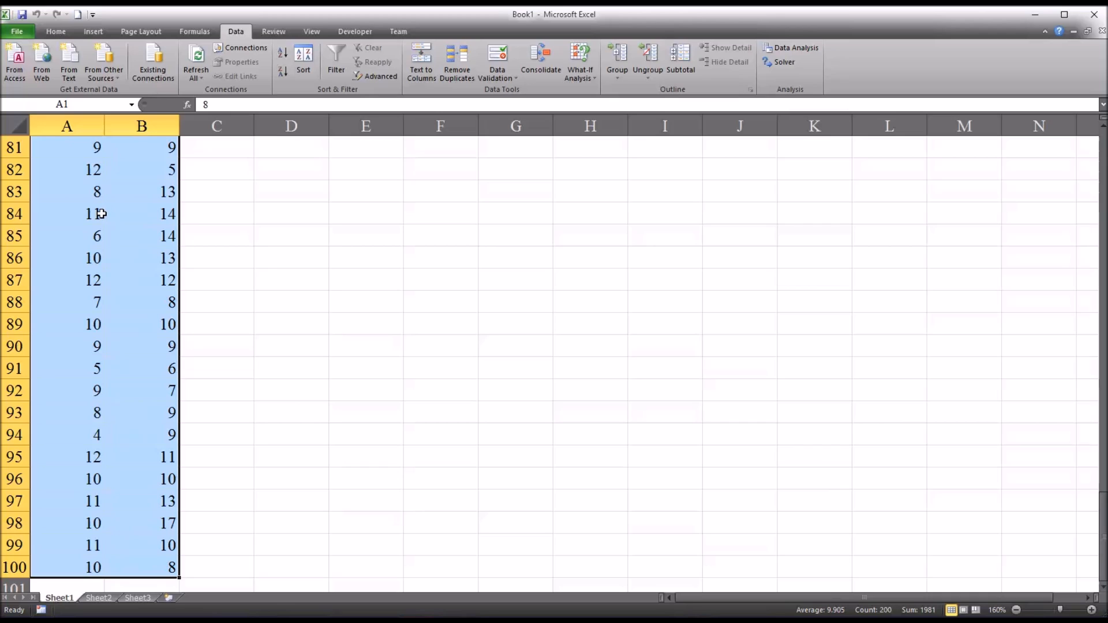
pyautogui.hotkey('ctrl', 'c')
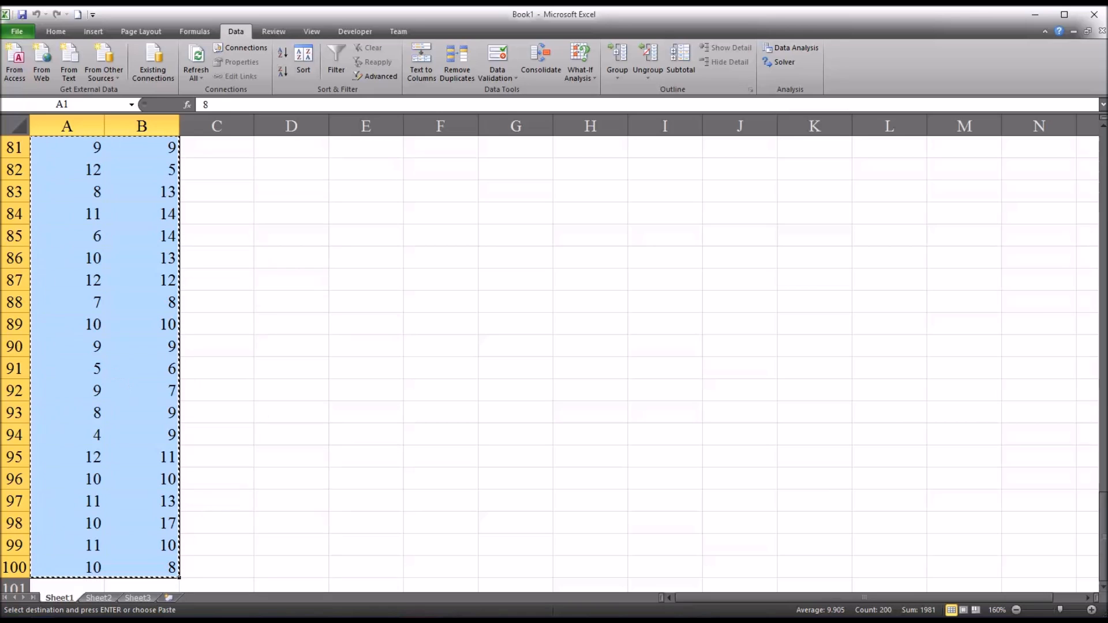
pyautogui.click(381, 619)
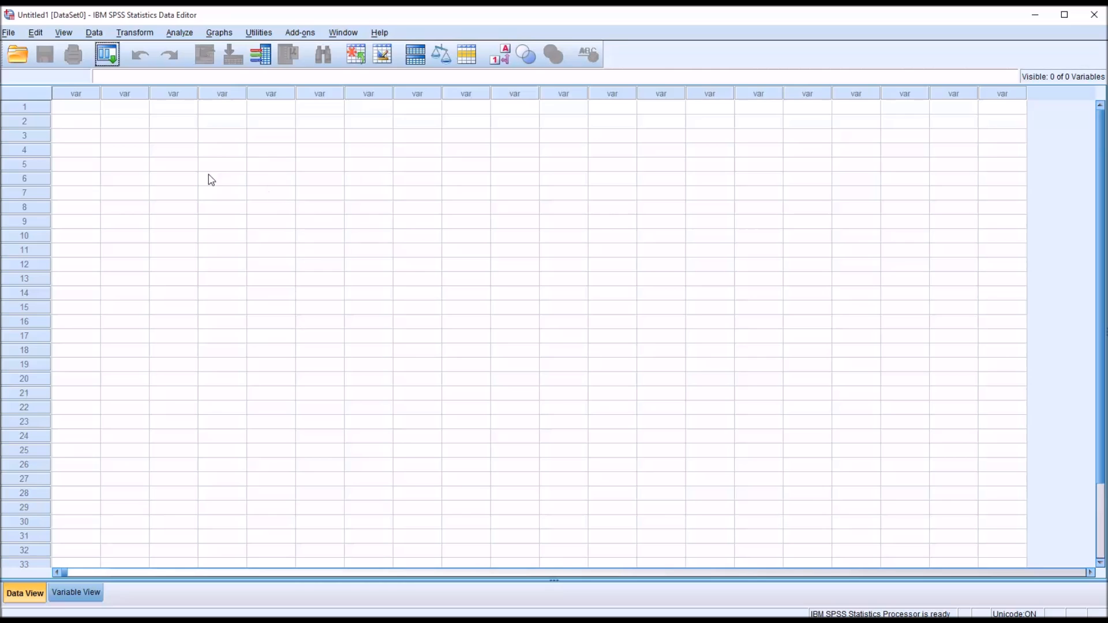
pyautogui.click(81, 110)
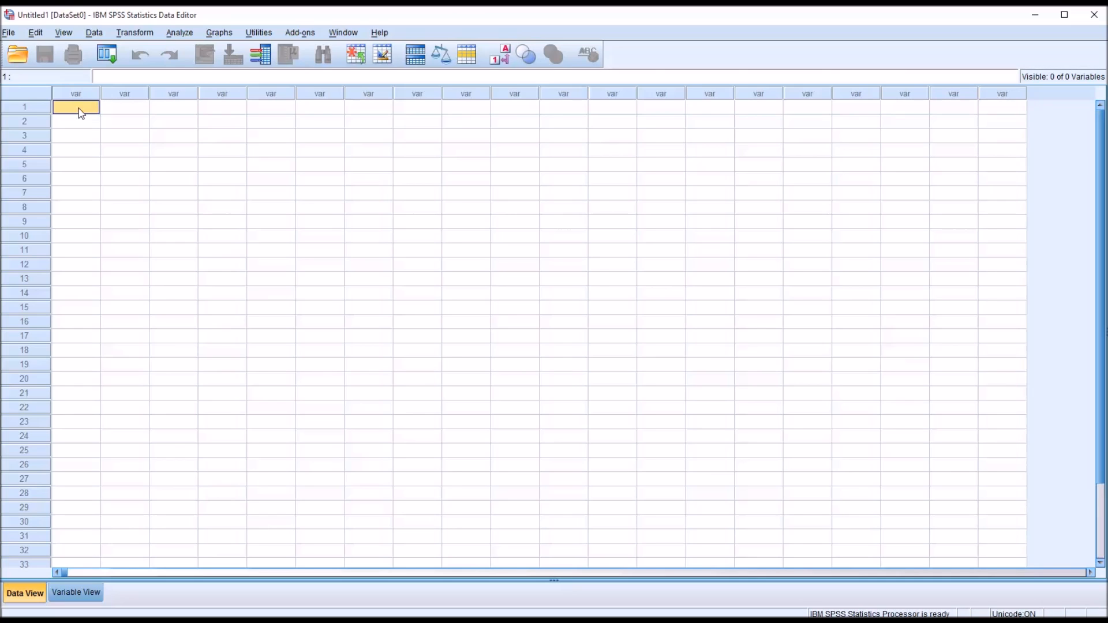
pyautogui.hotkey('ctrl', 'v')
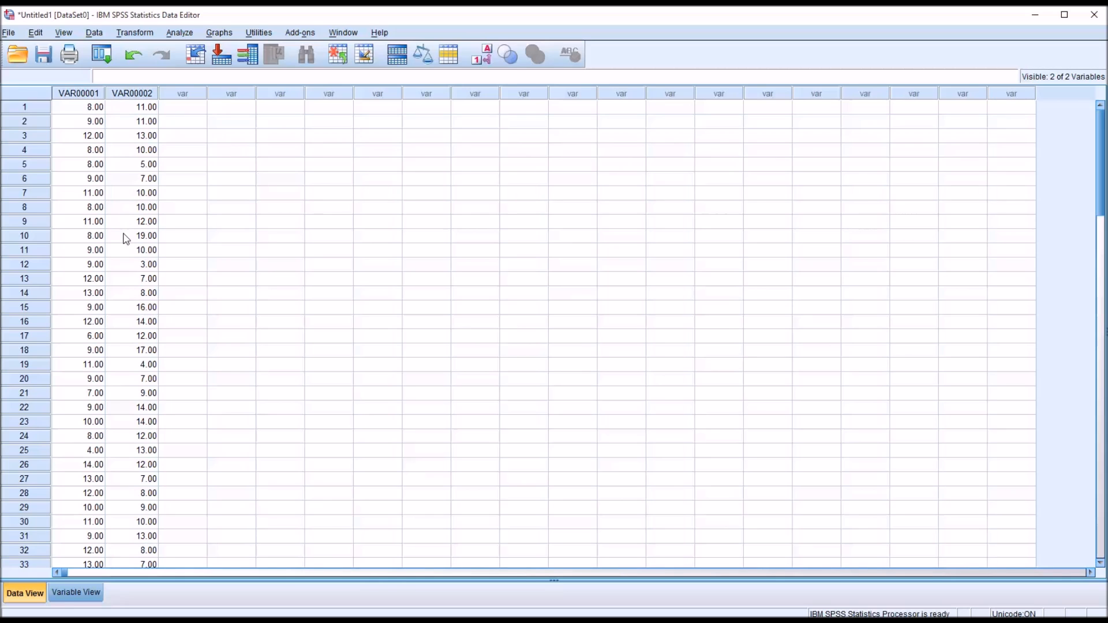
# Rename the first variable RV1 and the second variable RV2 in Variable View
pyautogui.click(89, 594)
pyautogui.click(93, 92)
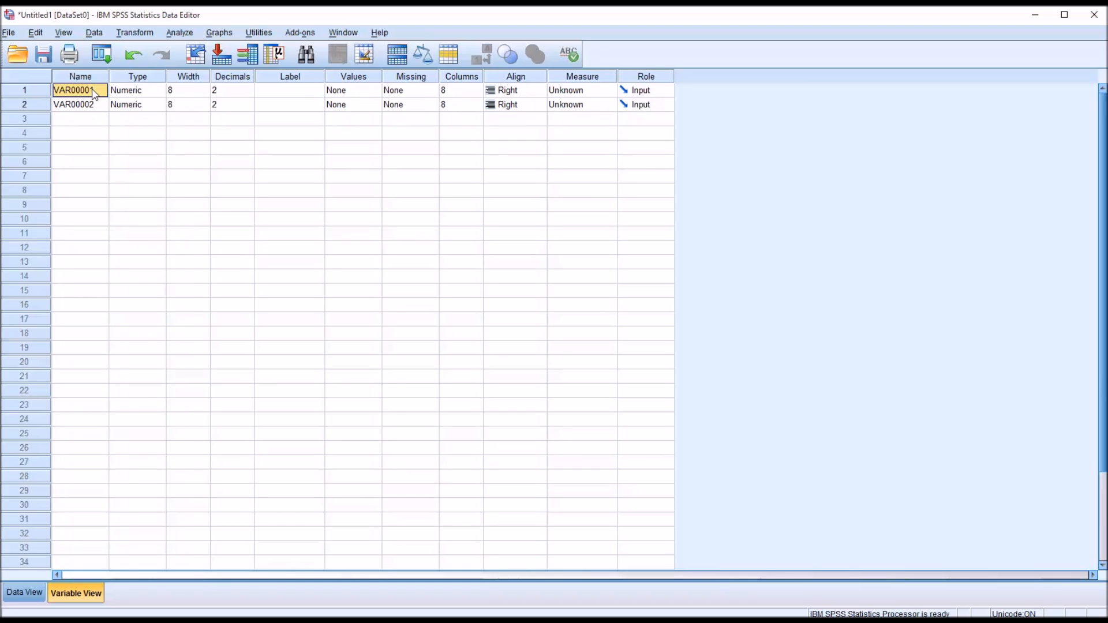
pyautogui.click(93, 91)
pyautogui.moveTo(94, 90); pyautogui.dragTo(54, 90)
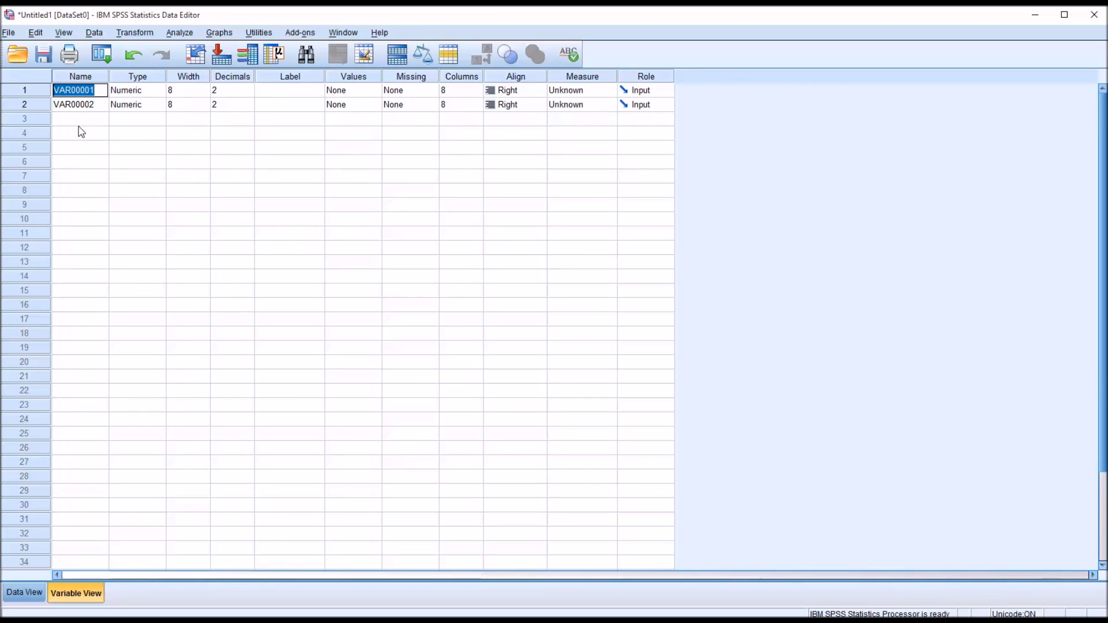
pyautogui.write('RV1')
pyautogui.click(92, 106)
pyautogui.click(93, 106)
pyautogui.moveTo(98, 105); pyautogui.dragTo(60, 106)
pyautogui.write('RV')
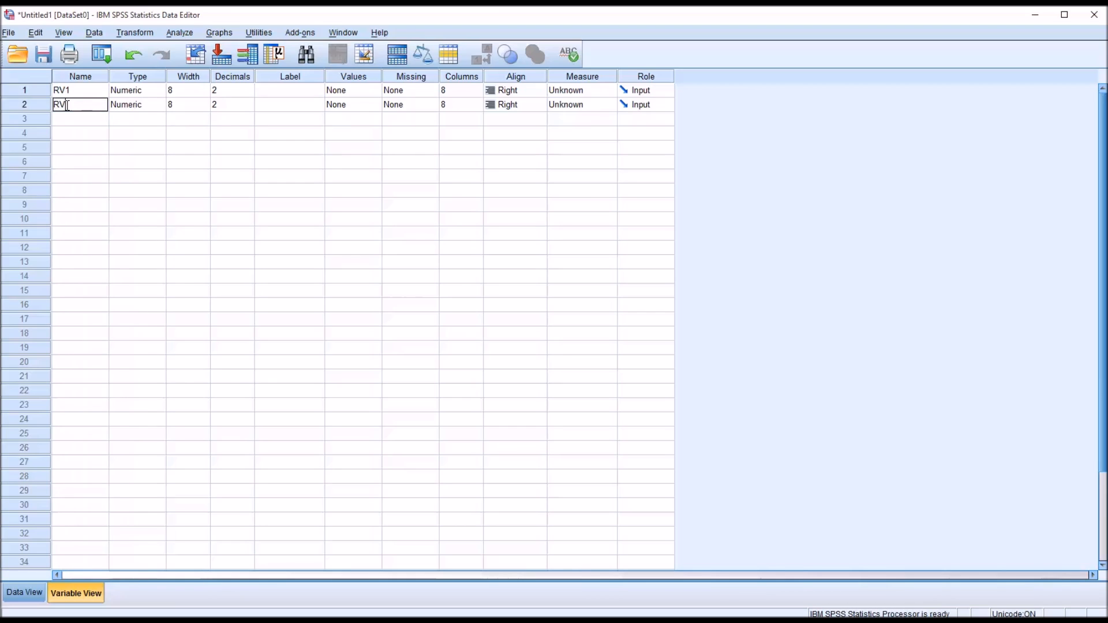
pyautogui.write('2')
pyautogui.click(76, 91)
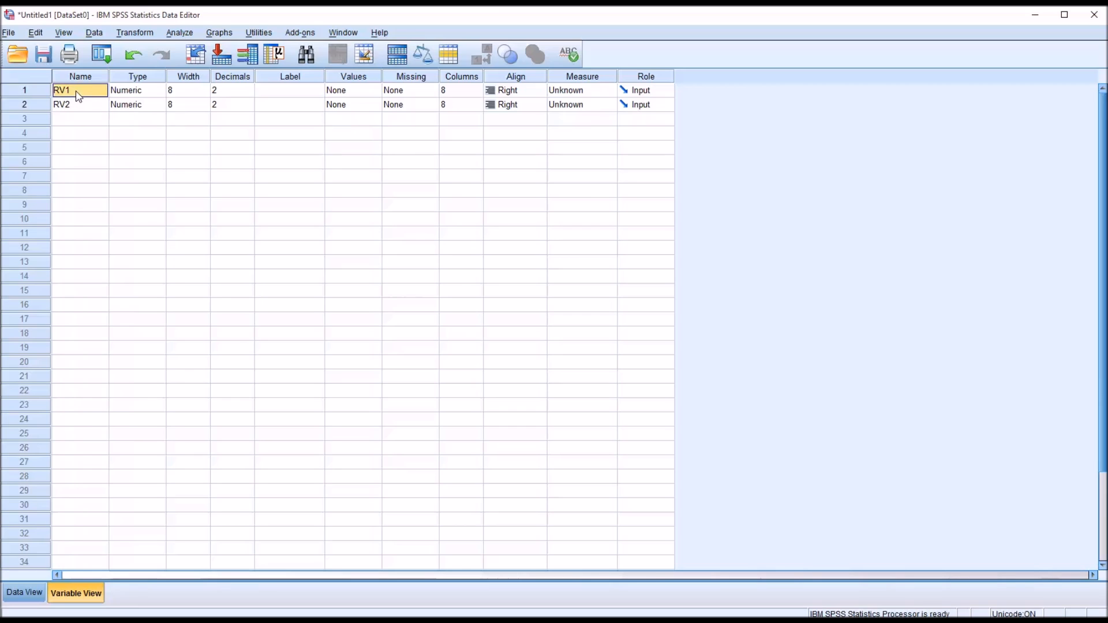
# Set the decimals of both RV1 and RV2 to 0
pyautogui.click(232, 92)
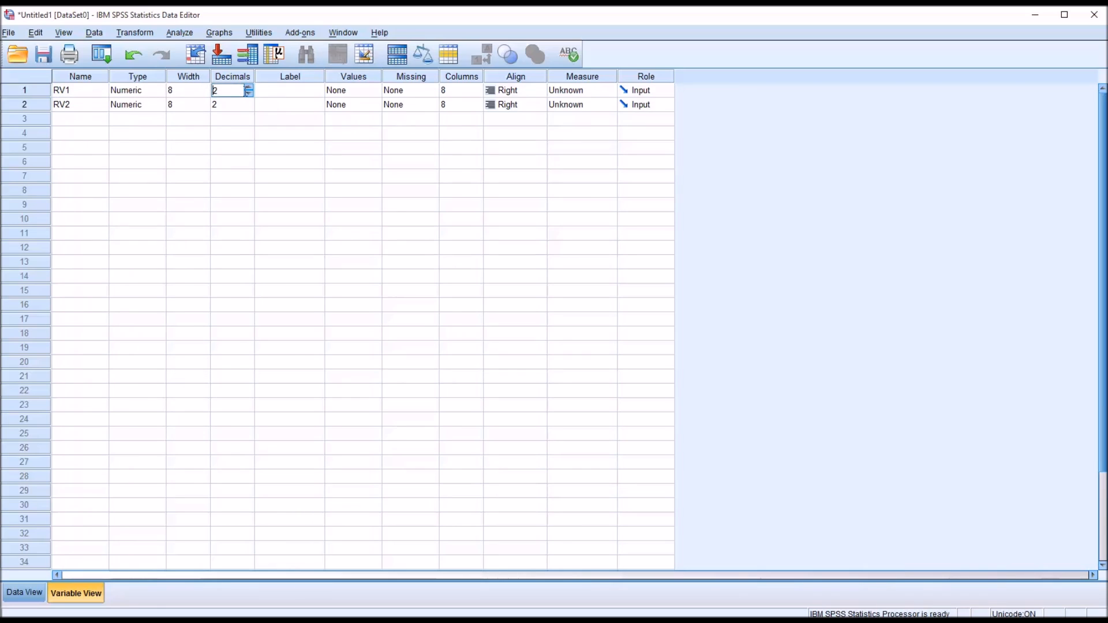
pyautogui.click(251, 107)
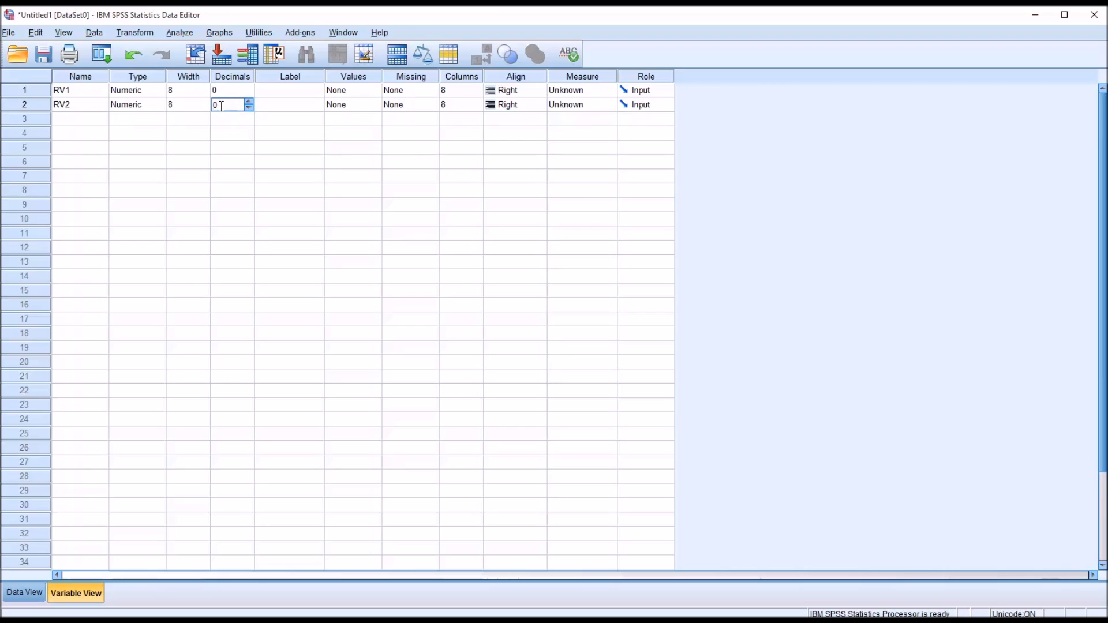
pyautogui.click(268, 107)
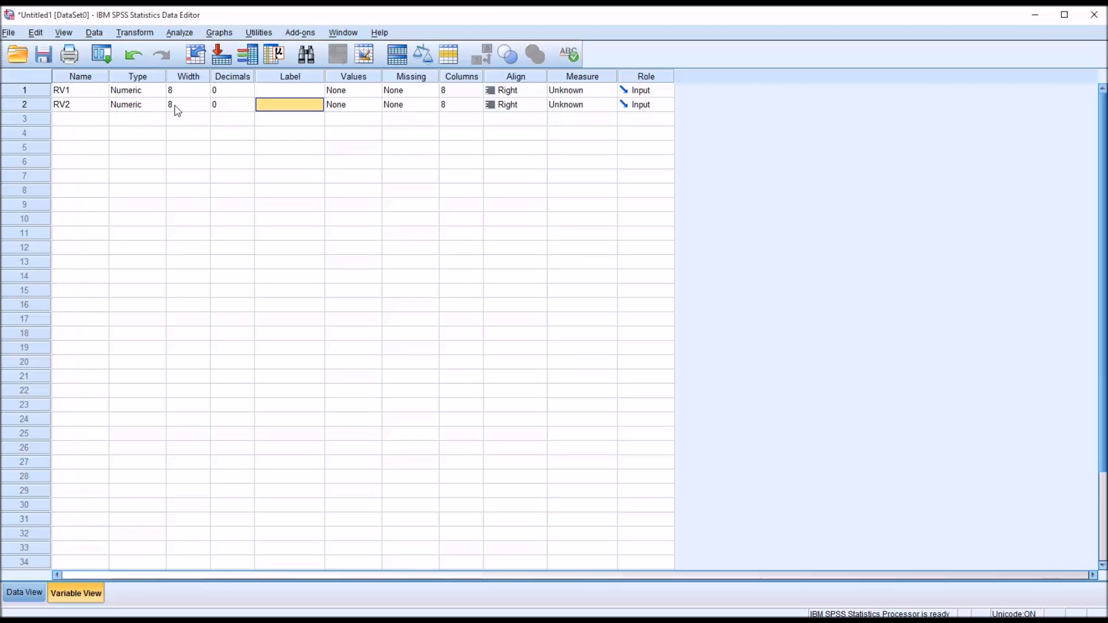
# Set the measurement level of RV1 and RV2 to Scale and return to Data View
pyautogui.click(594, 91)
pyautogui.click(595, 104)
pyautogui.click(597, 105)
pyautogui.click(596, 119)
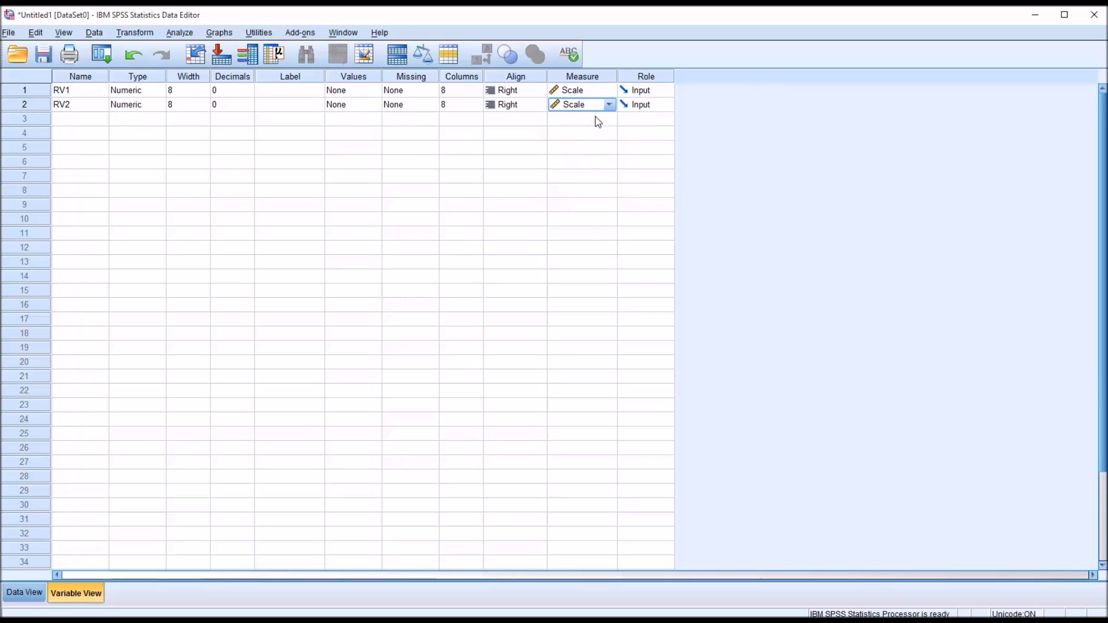
pyautogui.click(26, 594)
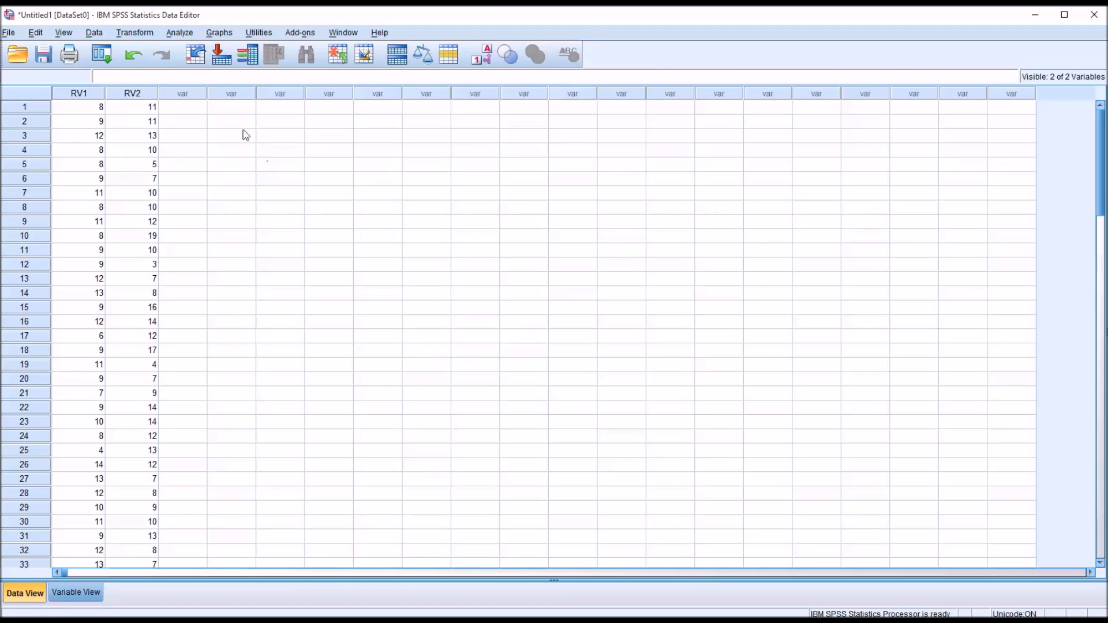
# Open the Descriptives analysis and add RV1 and RV2 as the variables to analyze
pyautogui.click(179, 33)
pyautogui.moveTo(195, 81)
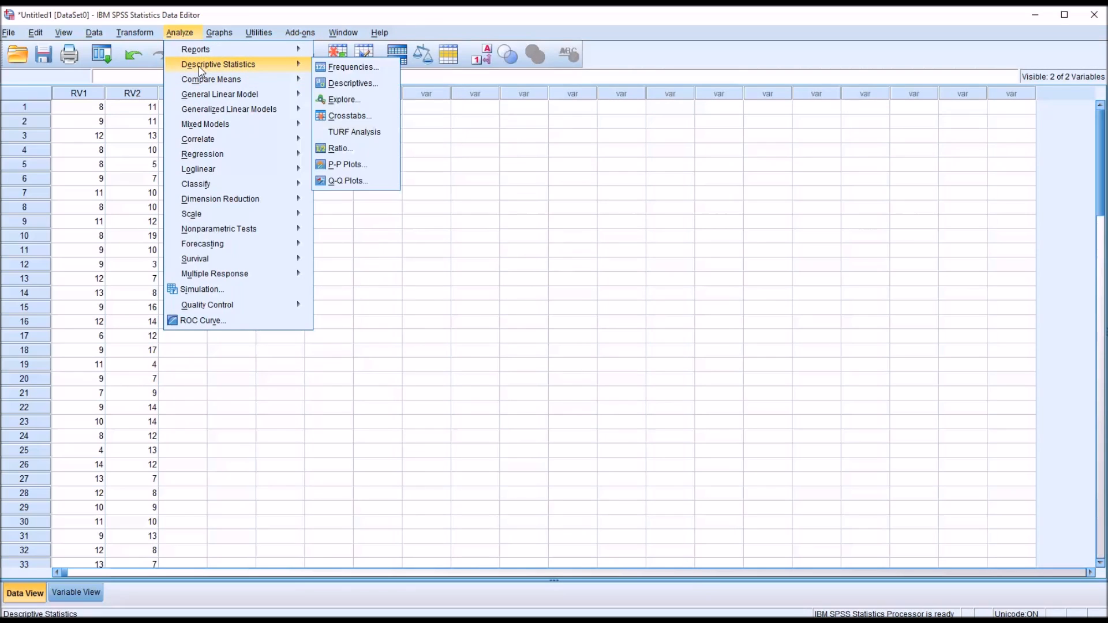
pyautogui.click(342, 82)
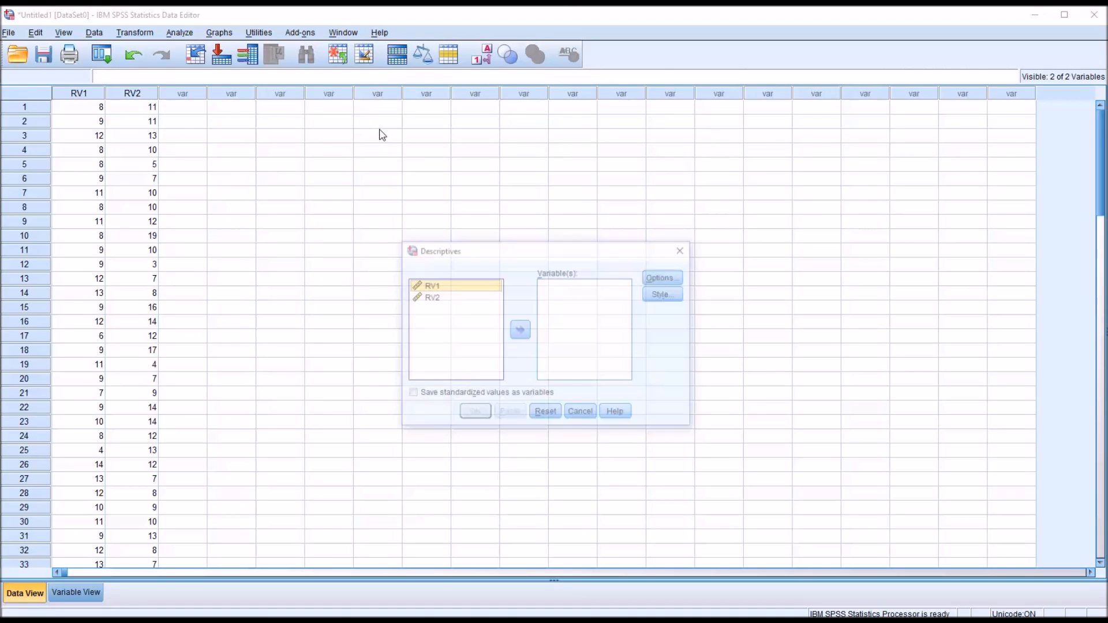
pyautogui.keyDown('shift'); pyautogui.click(444, 300); pyautogui.keyUp('shift')
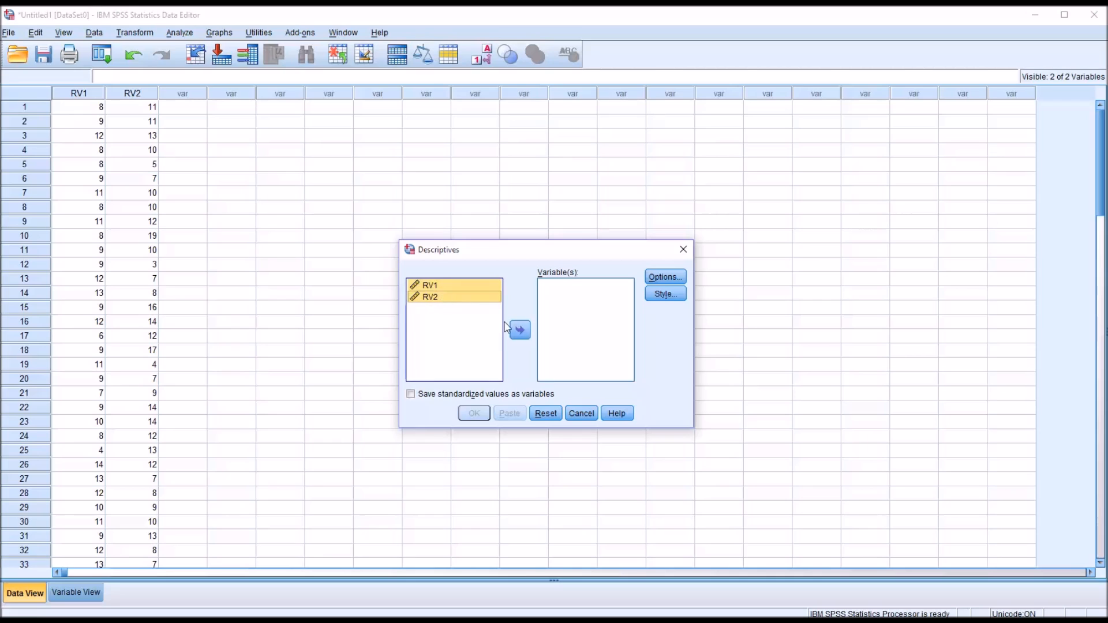
pyautogui.click(520, 330)
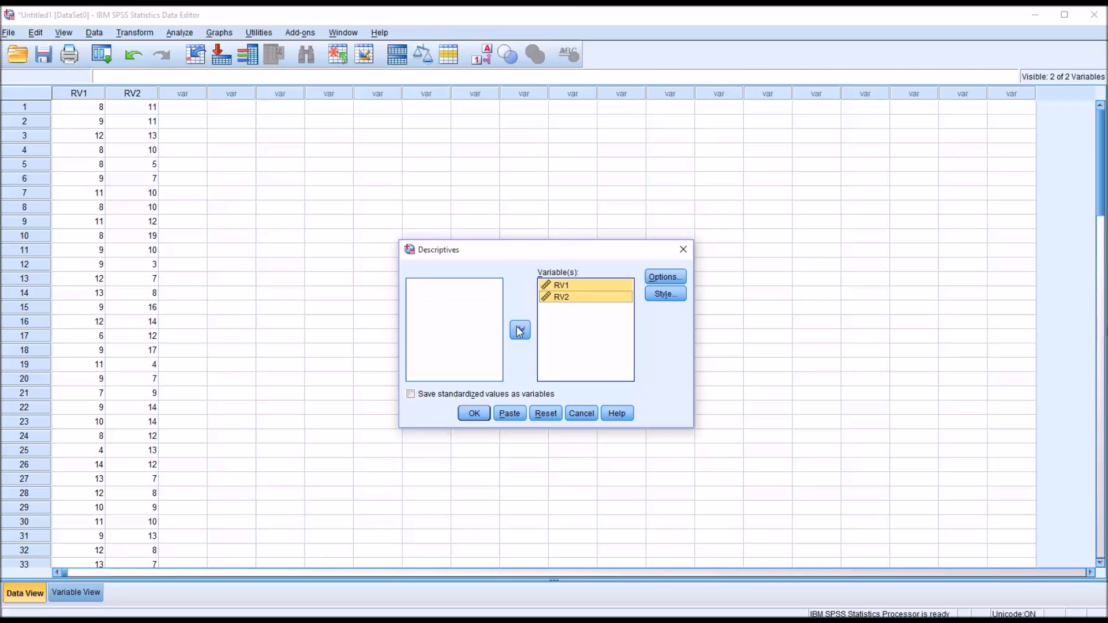
# Limit the Descriptives statistics to mean and variance, excluding standard deviation, minimum and maximum, and run the analysis
pyautogui.click(652, 279)
pyautogui.click(553, 271)
pyautogui.click(553, 286)
pyautogui.click(506, 273)
pyautogui.click(495, 286)
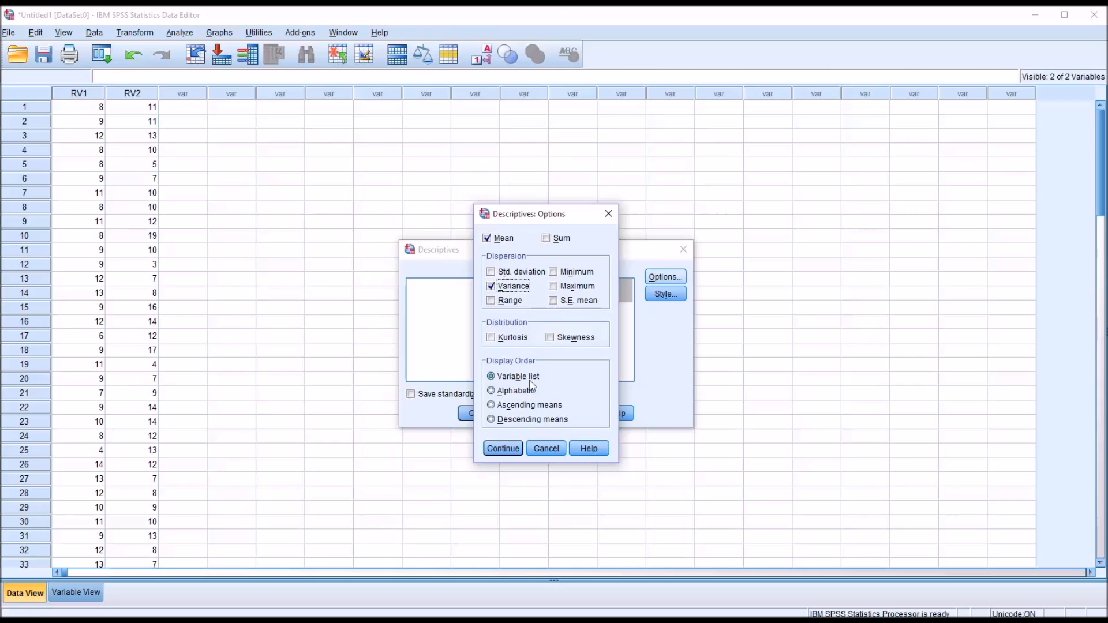
pyautogui.click(503, 448)
pyautogui.click(473, 415)
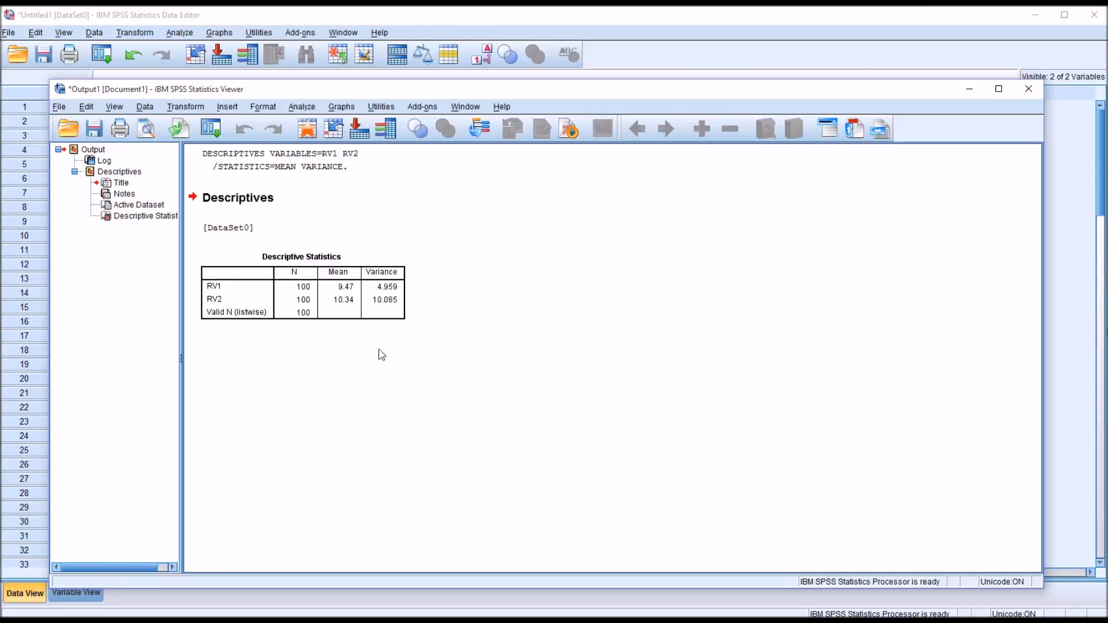
pyautogui.click(349, 316)
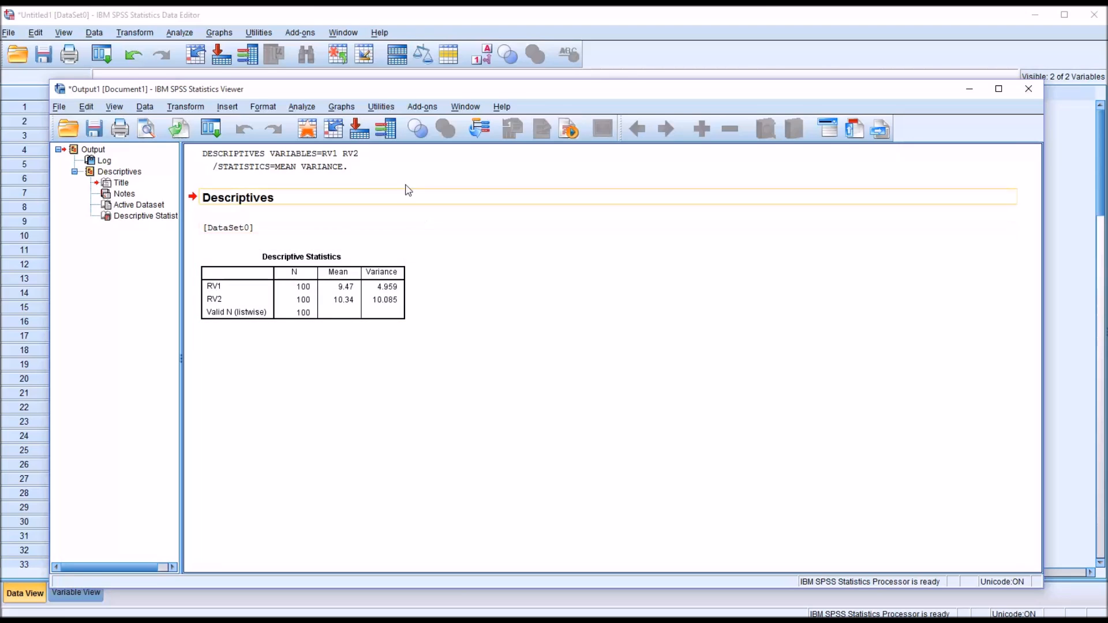
# Open the legacy one-sample Kolmogorov-Smirnov test and set Poisson as the test distribution instead of Normal
pyautogui.click(302, 107)
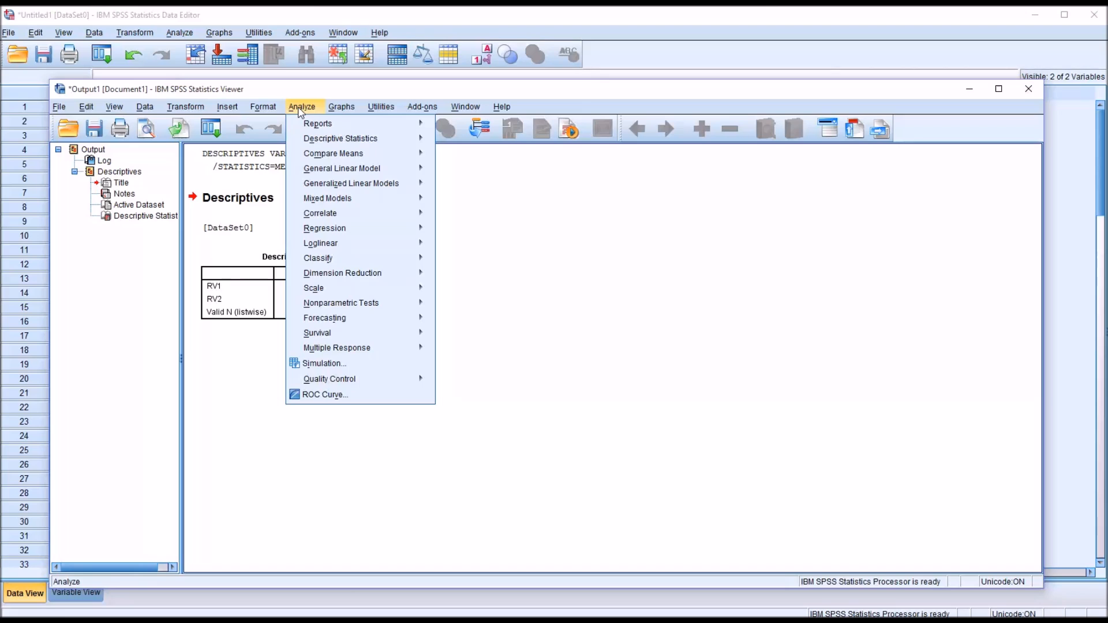
pyautogui.moveTo(355, 305)
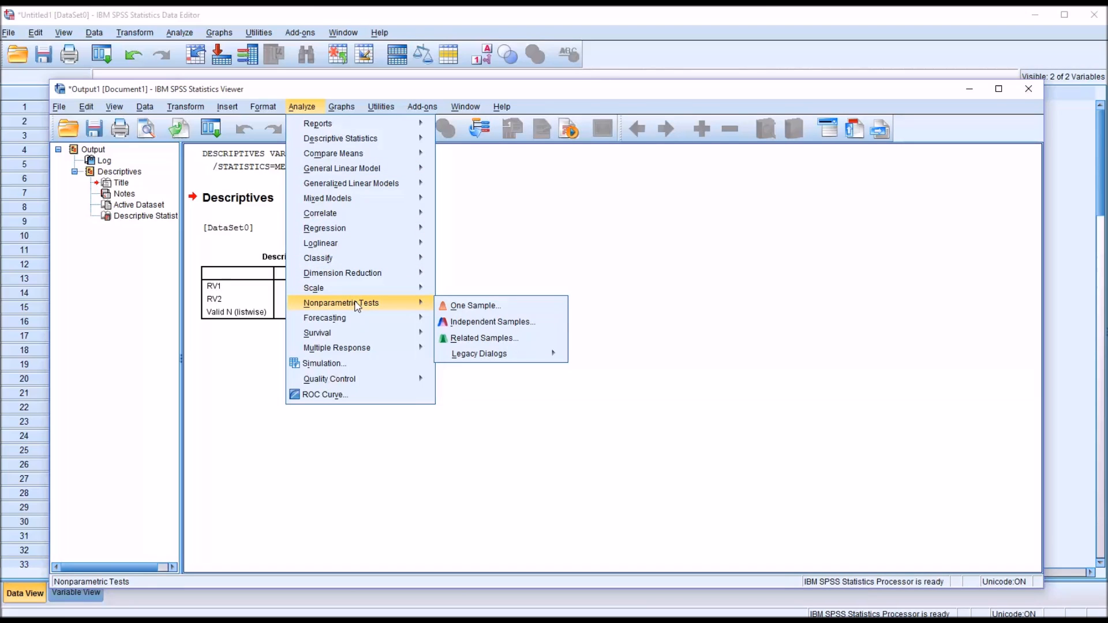
pyautogui.moveTo(483, 353)
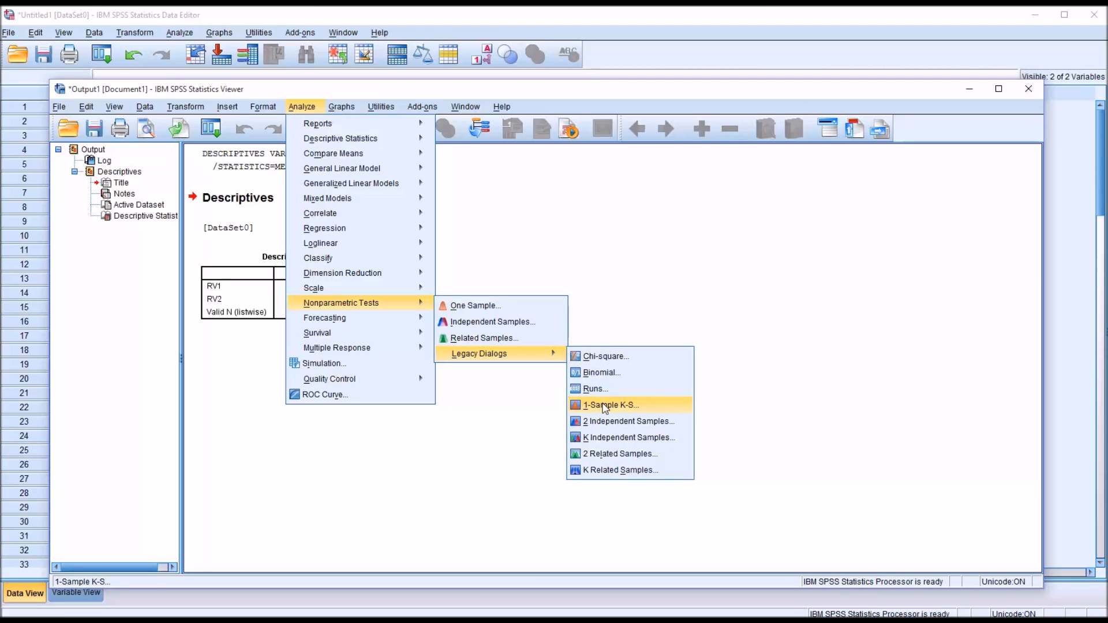
pyautogui.click(605, 408)
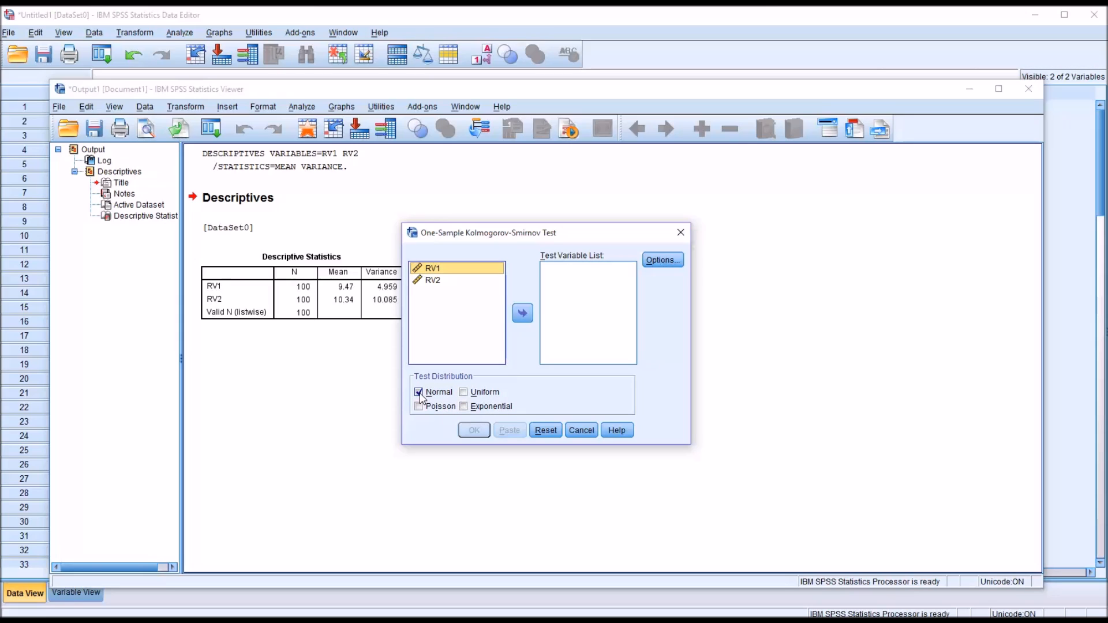
pyautogui.click(419, 394)
pyautogui.click(419, 408)
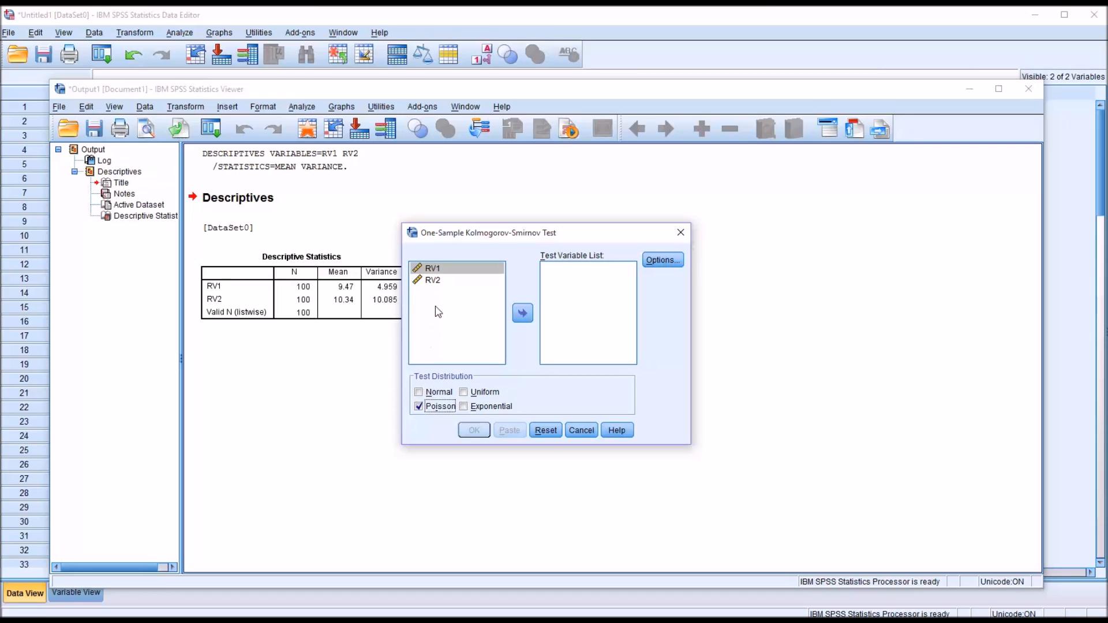
# Run the Kolmogorov-Smirnov test on RV1 and RV2 with descriptive statistics included
pyautogui.click(433, 279)
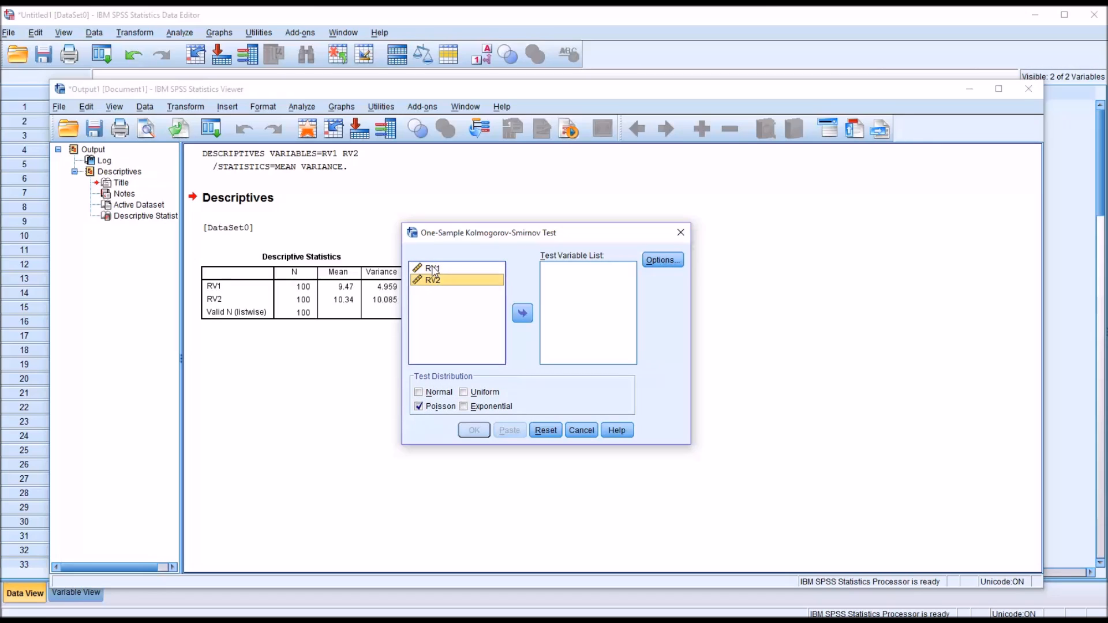
pyautogui.keyDown('shift'); pyautogui.click(433, 268); pyautogui.keyUp('shift')
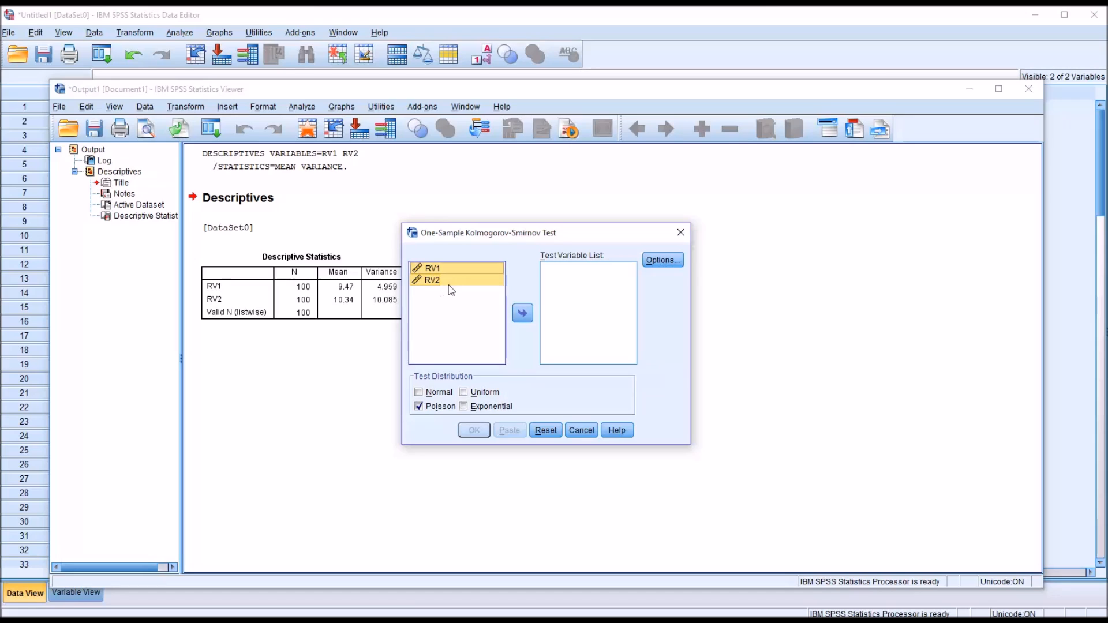
pyautogui.click(522, 313)
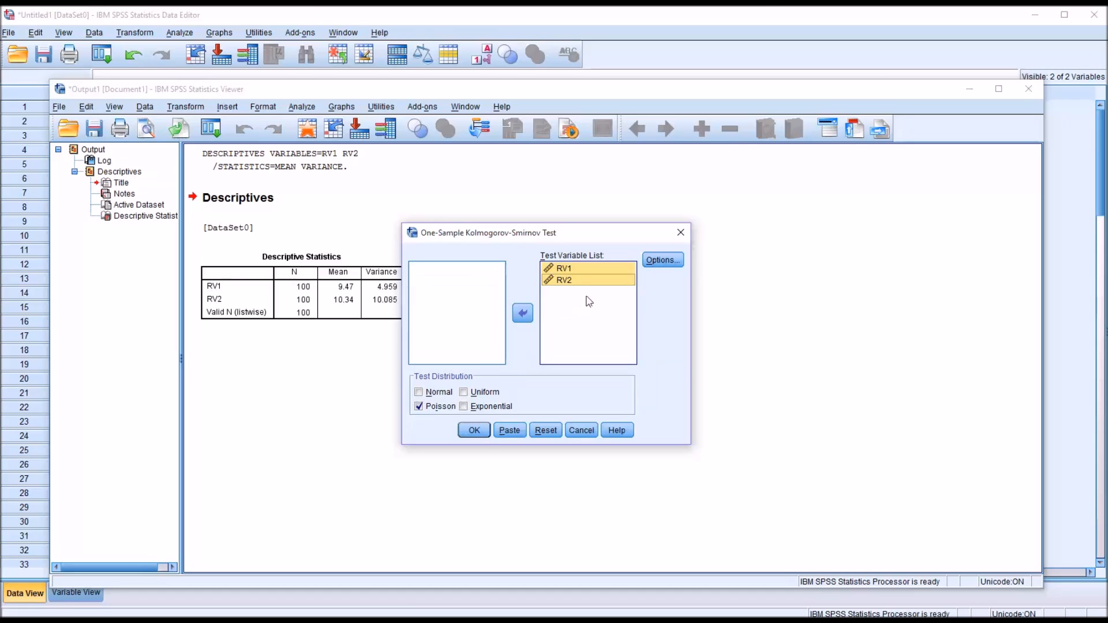
pyautogui.click(655, 261)
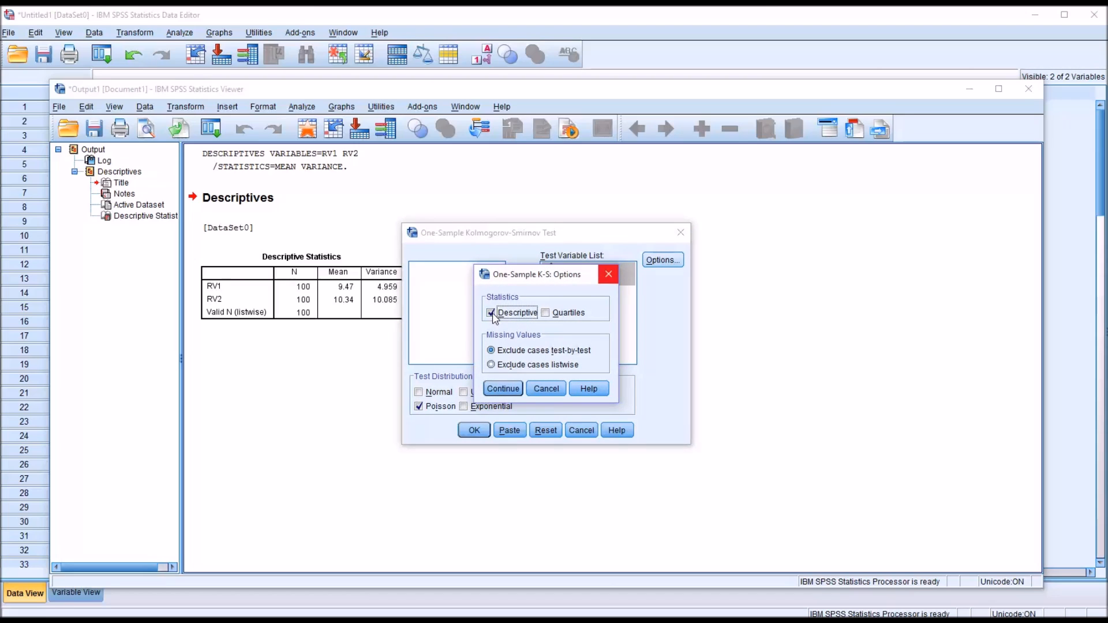
pyautogui.click(516, 390)
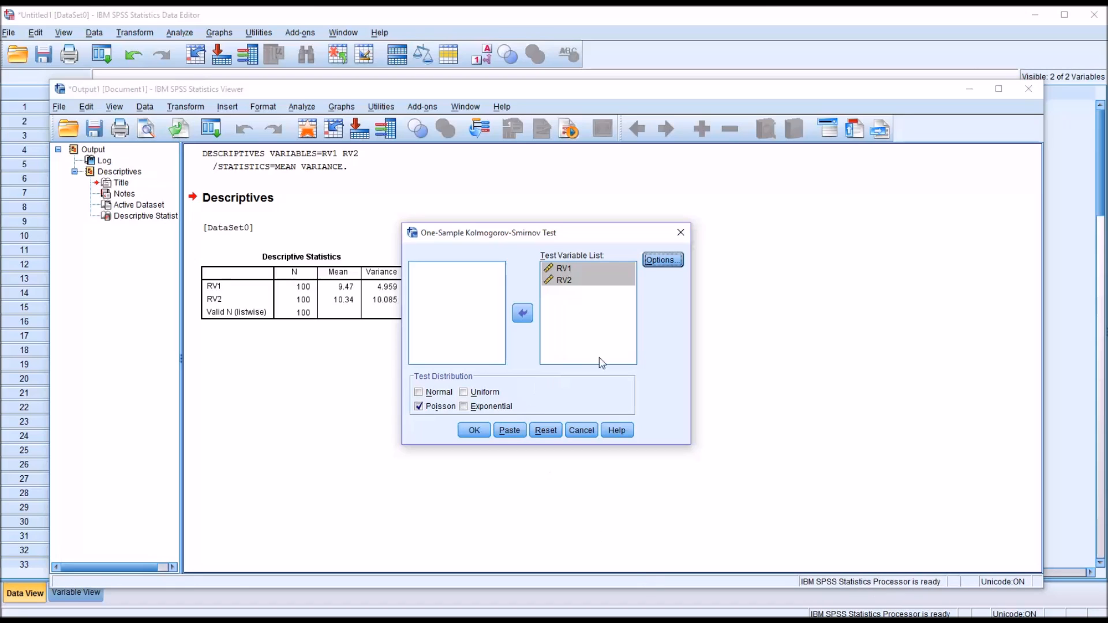
pyautogui.click(473, 431)
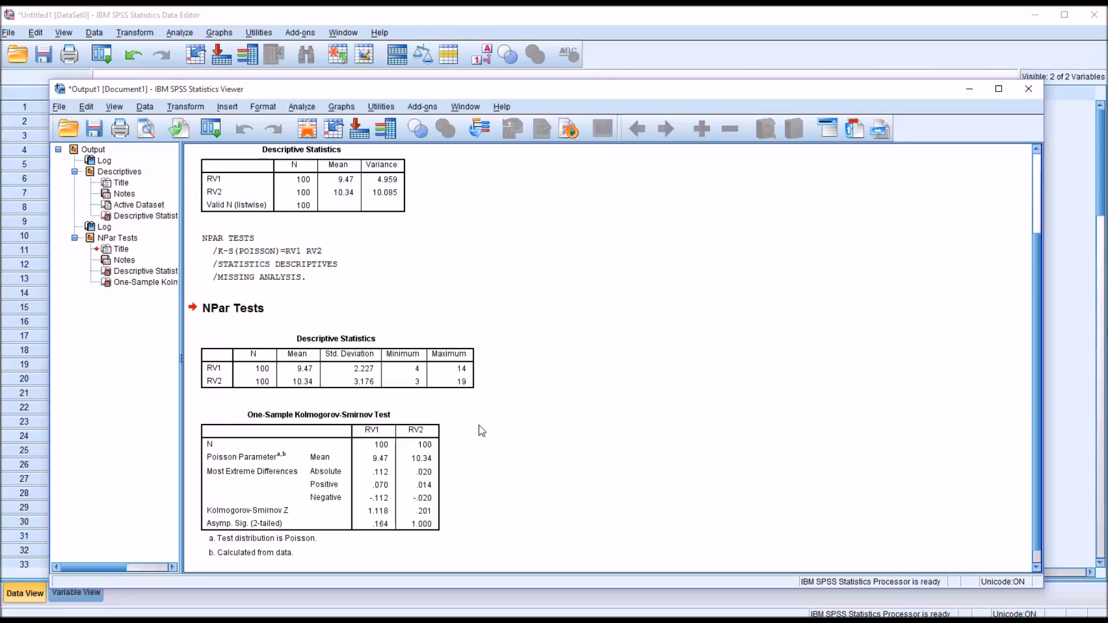
# Examine the NPar Tests descriptive statistics and the Kolmogorov-Smirnov significance values for RV1 and RV2
pyautogui.click(297, 388)
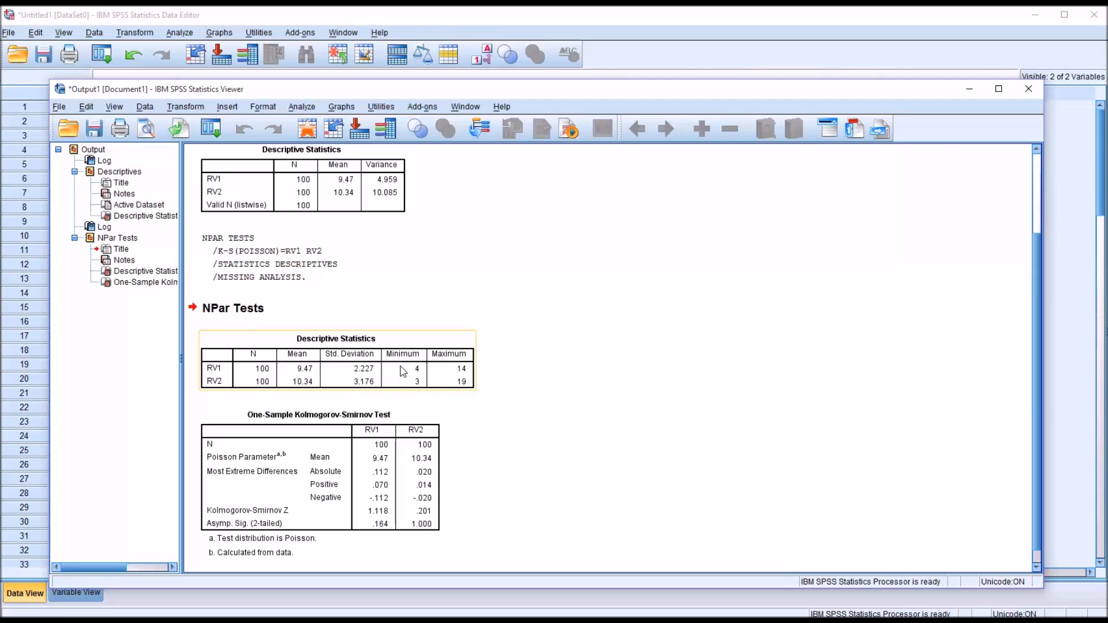
pyautogui.click(500, 386)
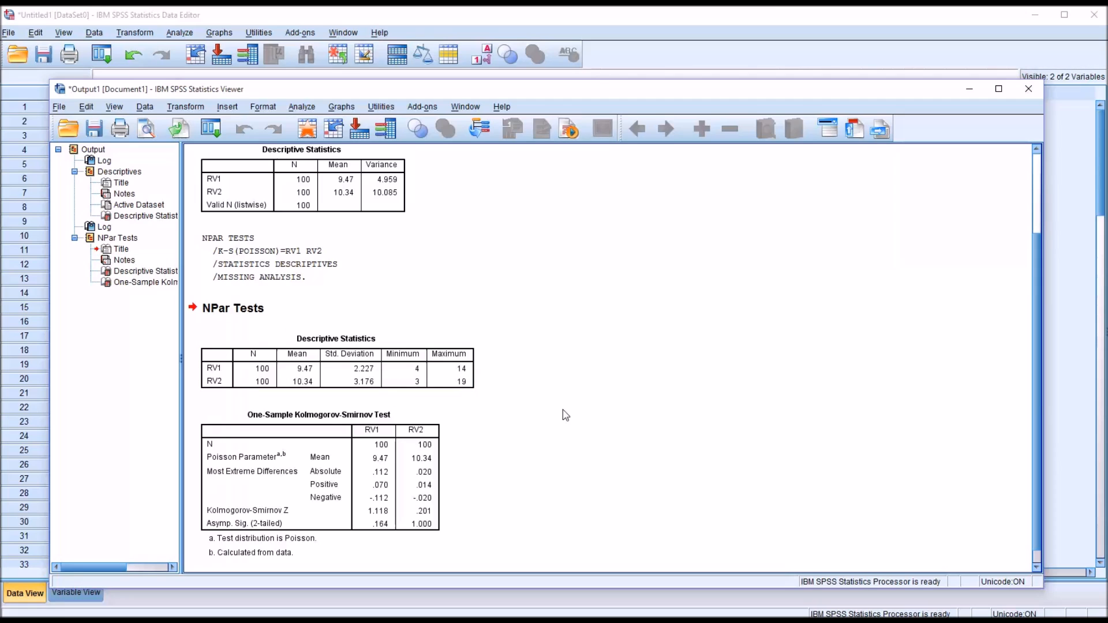
pyautogui.click(373, 439)
pyautogui.click(1038, 567)
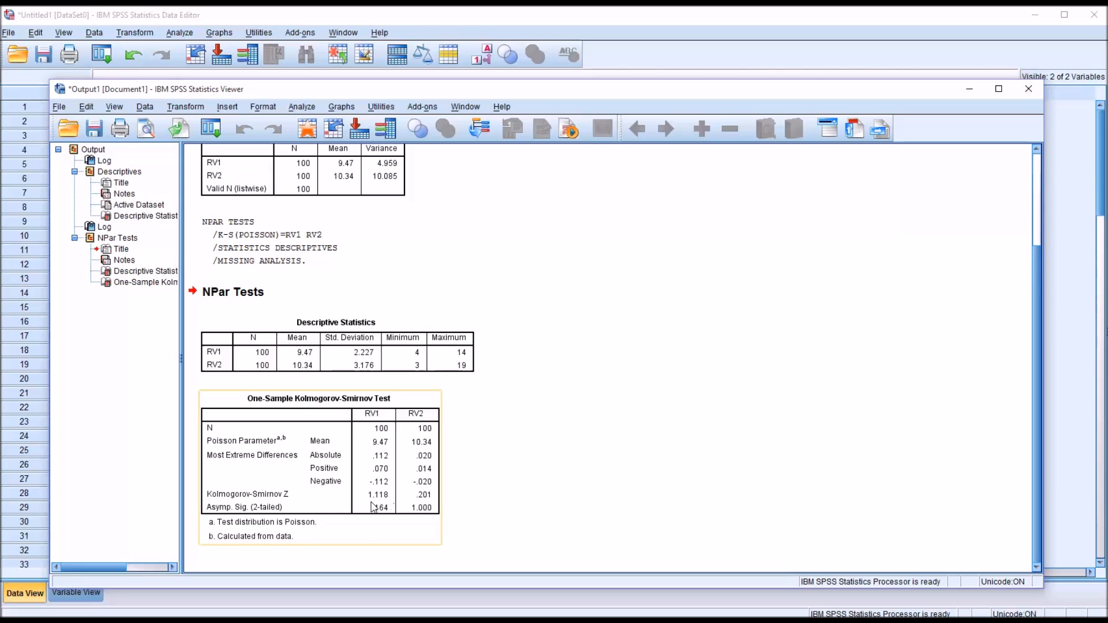
pyautogui.click(478, 520)
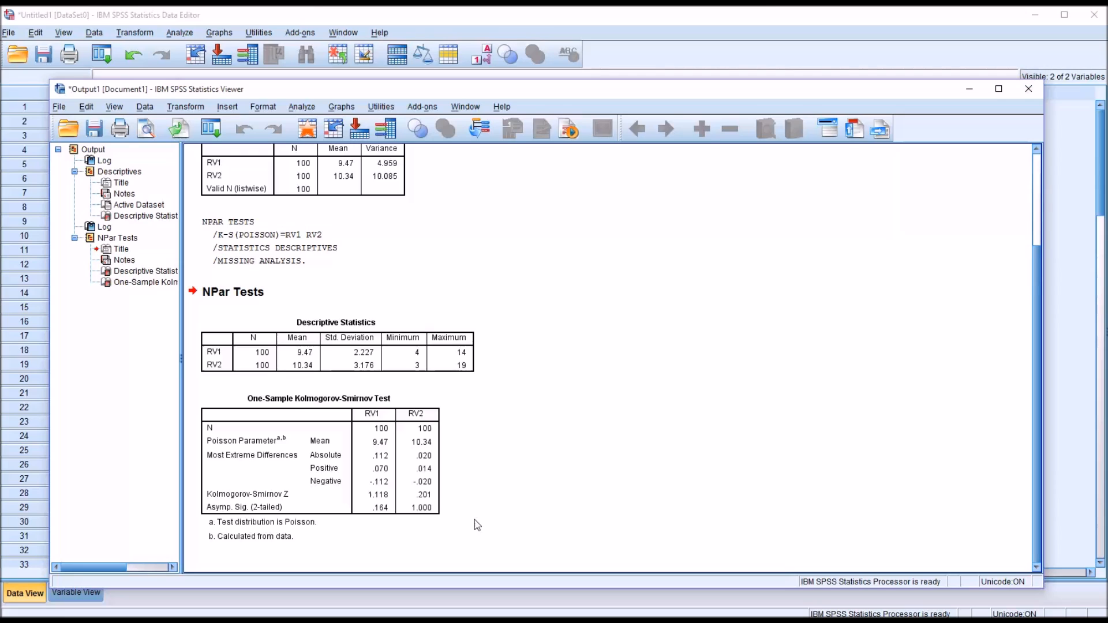
pyautogui.click(403, 525)
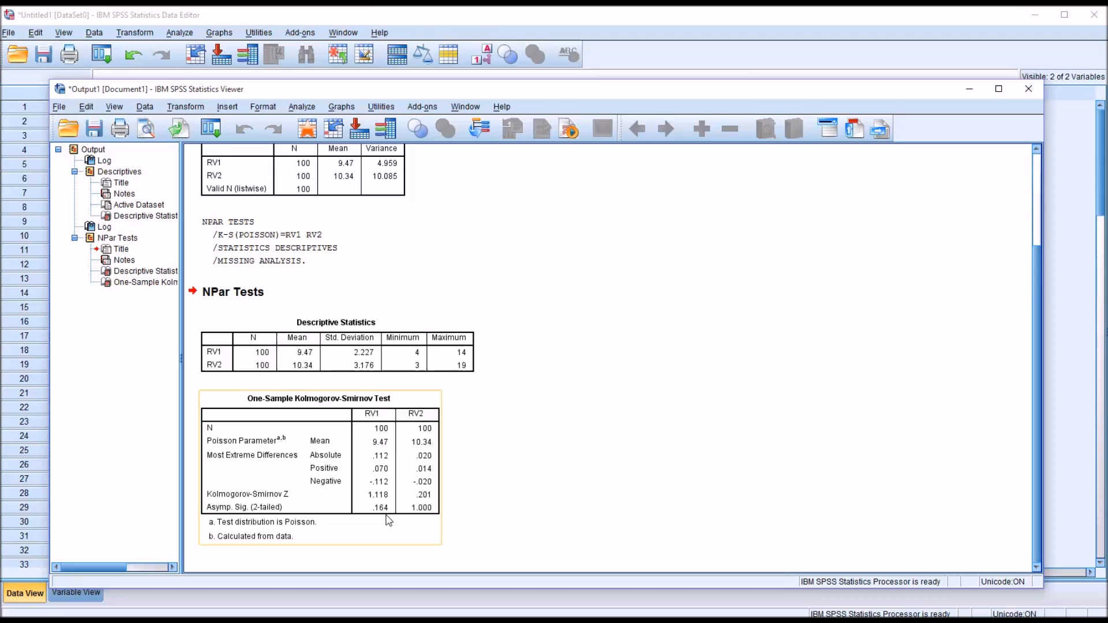
pyautogui.click(521, 527)
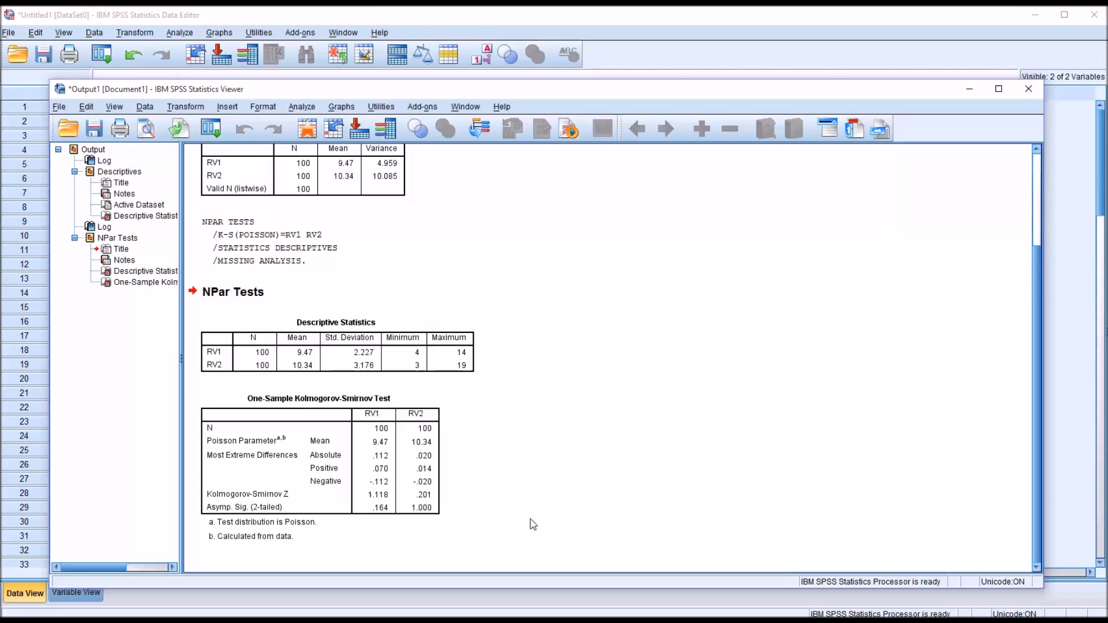
pyautogui.click(370, 532)
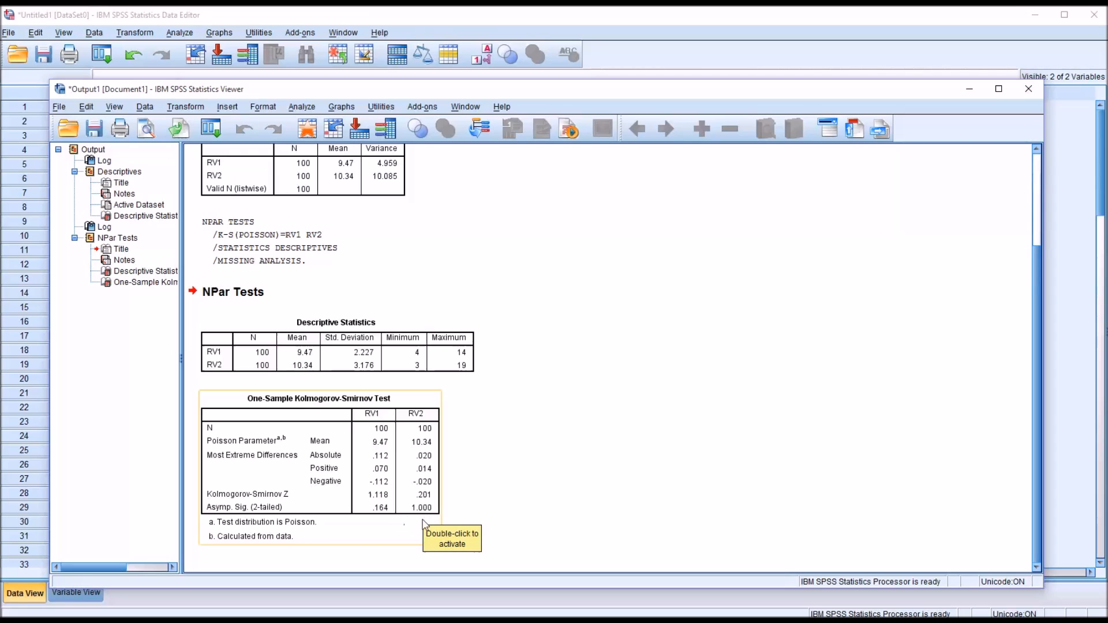
pyautogui.click(485, 514)
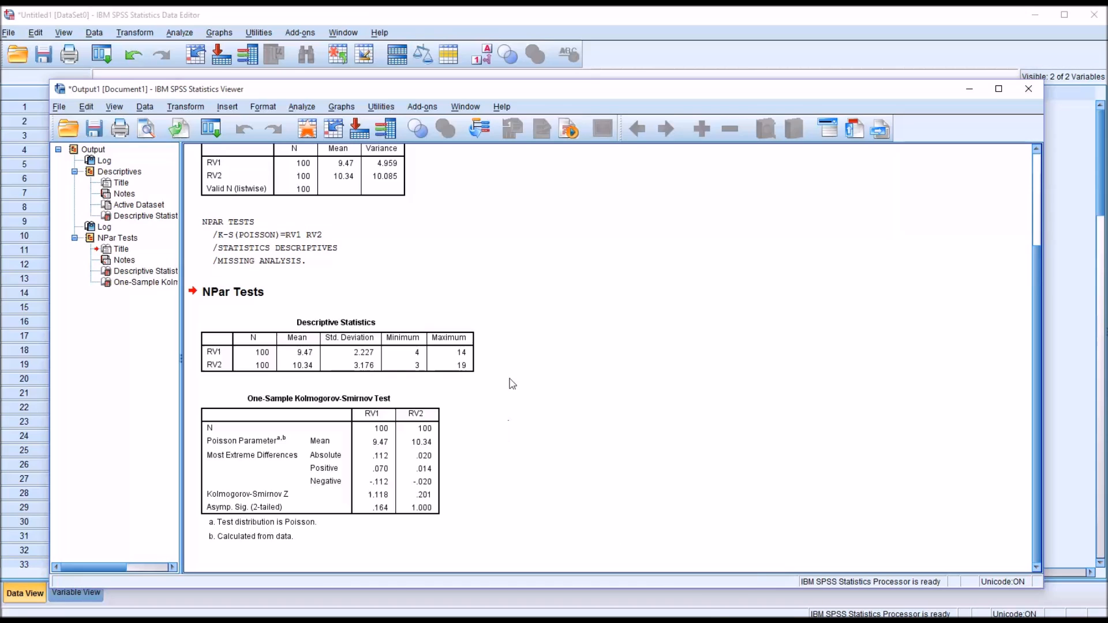
# Create a simple histogram with RV1 on the x-axis using Chart Builder
pyautogui.click(339, 107)
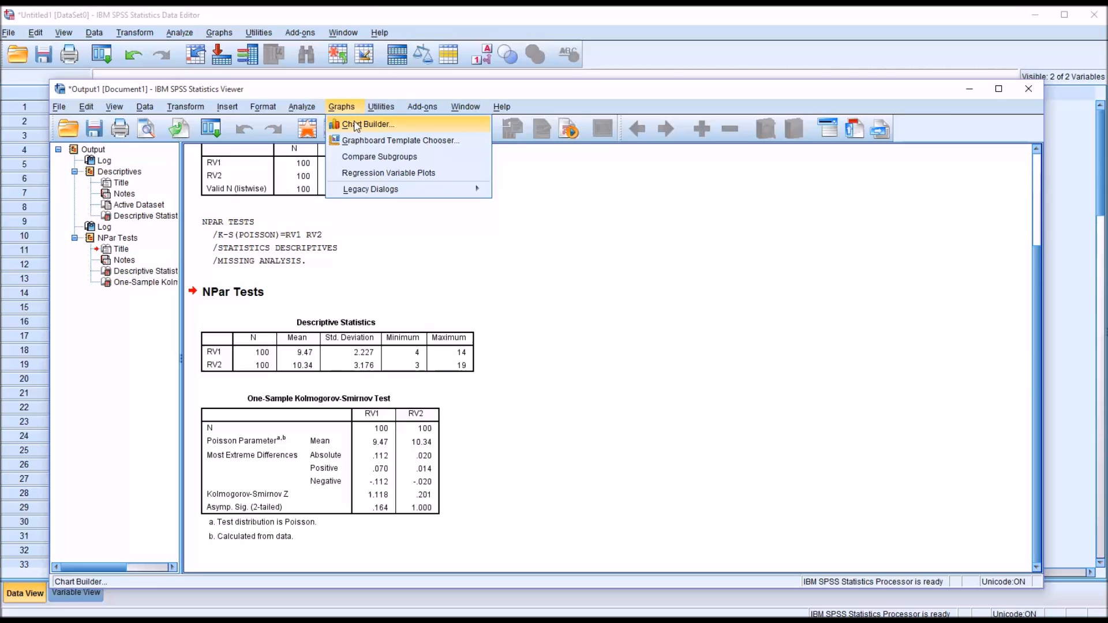
pyautogui.click(355, 124)
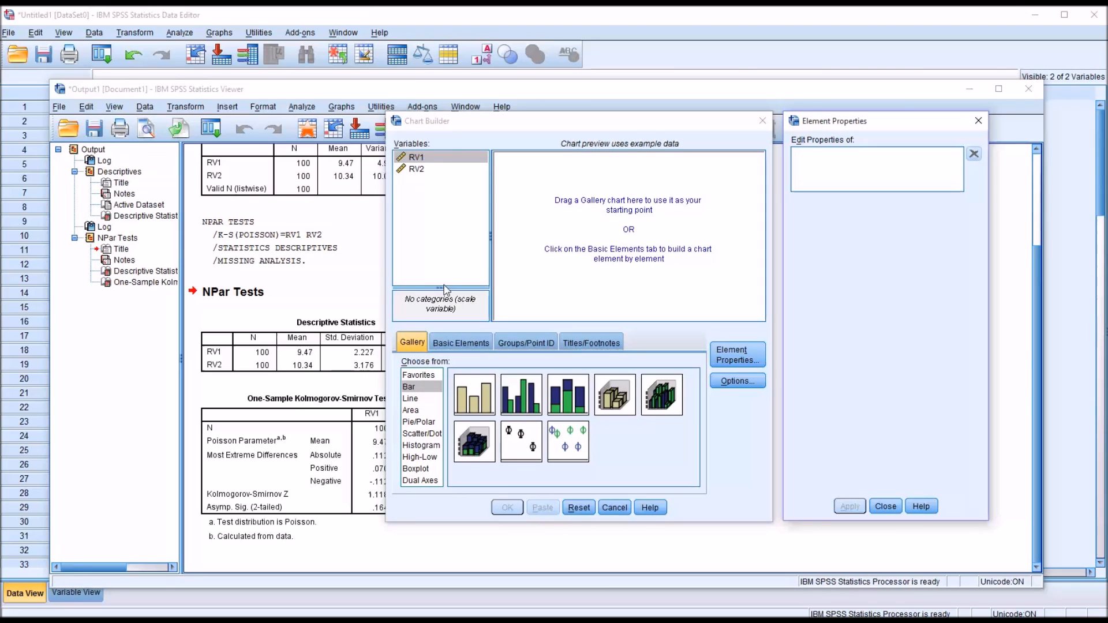
pyautogui.click(421, 445)
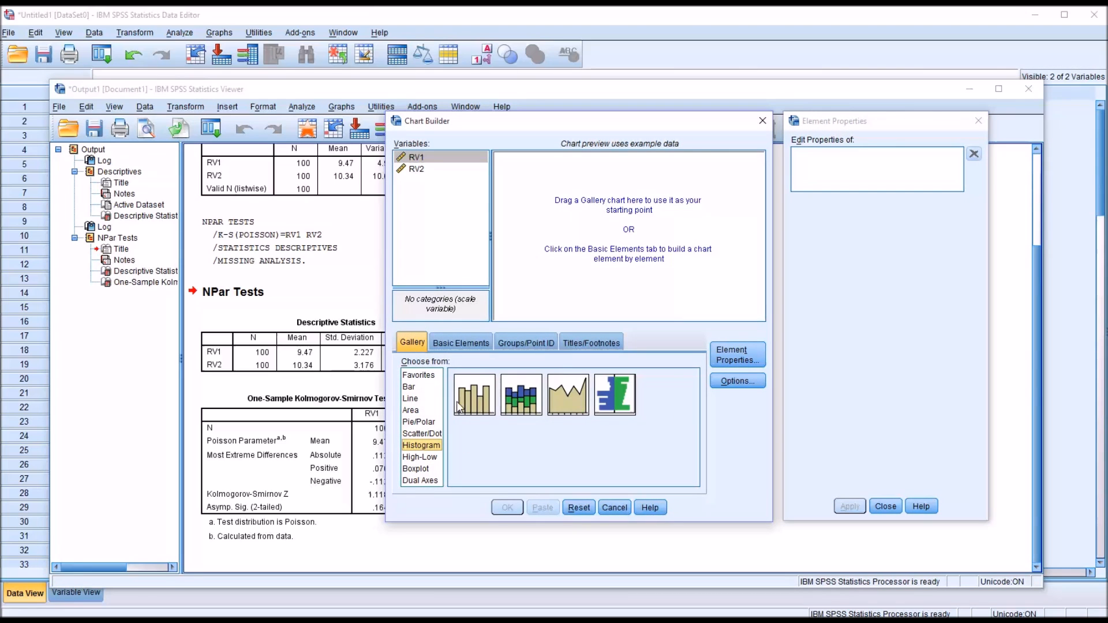
pyautogui.moveTo(469, 399); pyautogui.dragTo(579, 257)
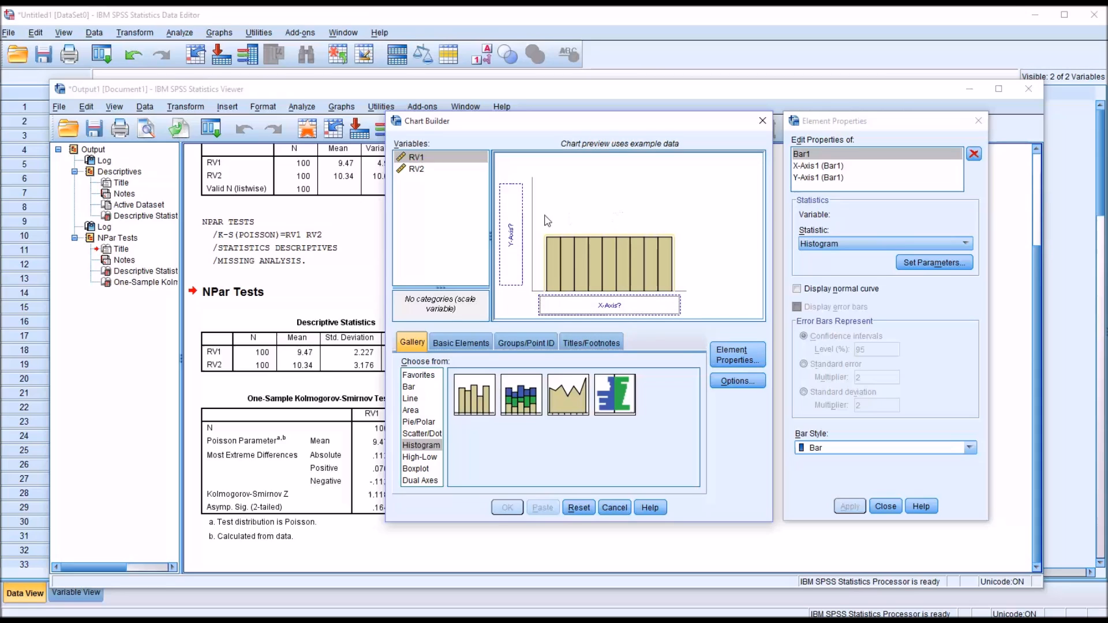
pyautogui.moveTo(417, 158); pyautogui.dragTo(605, 312)
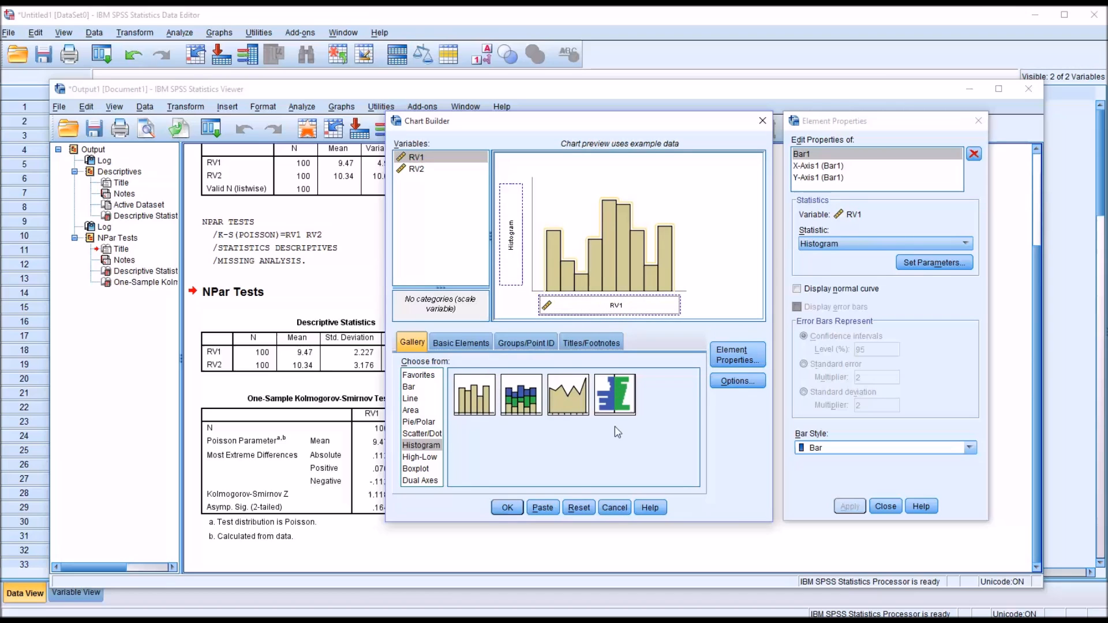
pyautogui.click(511, 509)
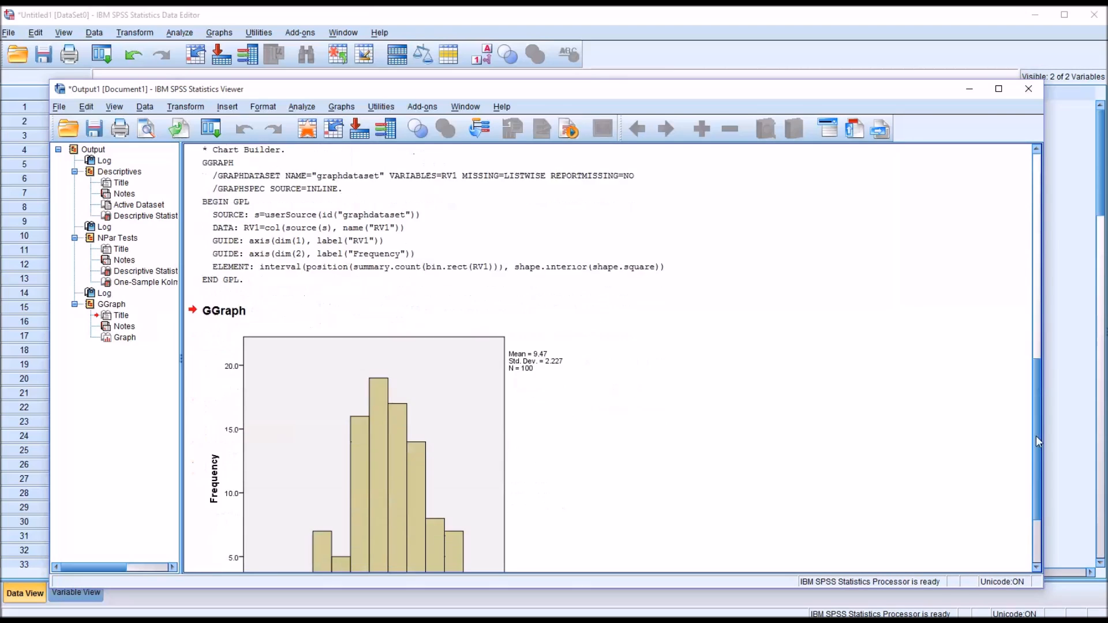
pyautogui.click(521, 509)
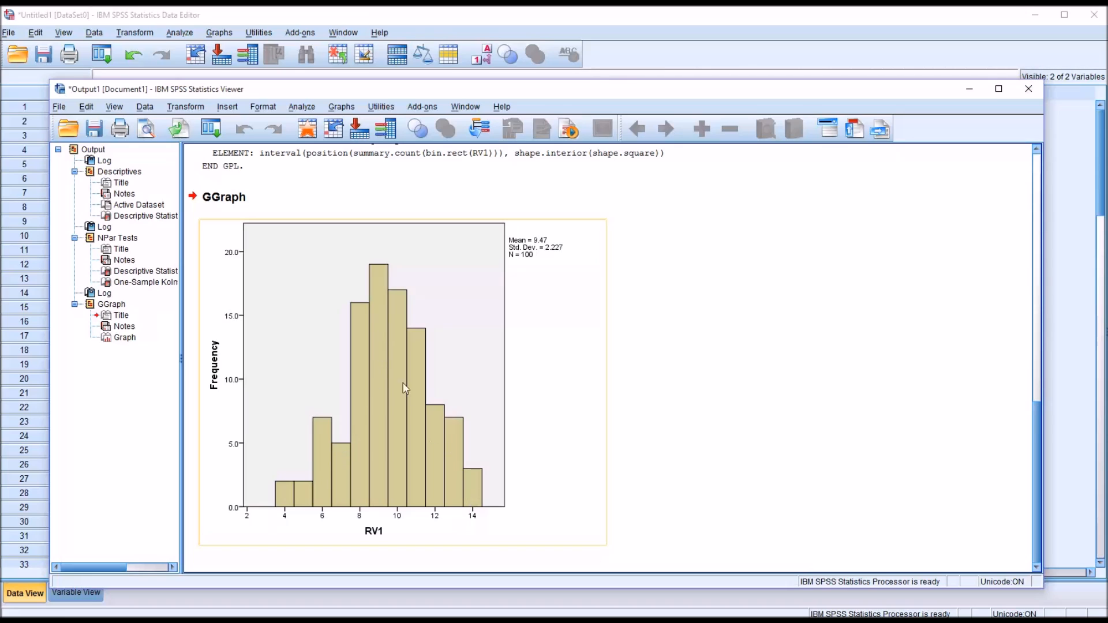
# Create a second histogram in Chart Builder with RV2 replacing RV1 on the x-axis and show it in the output
pyautogui.click(339, 108)
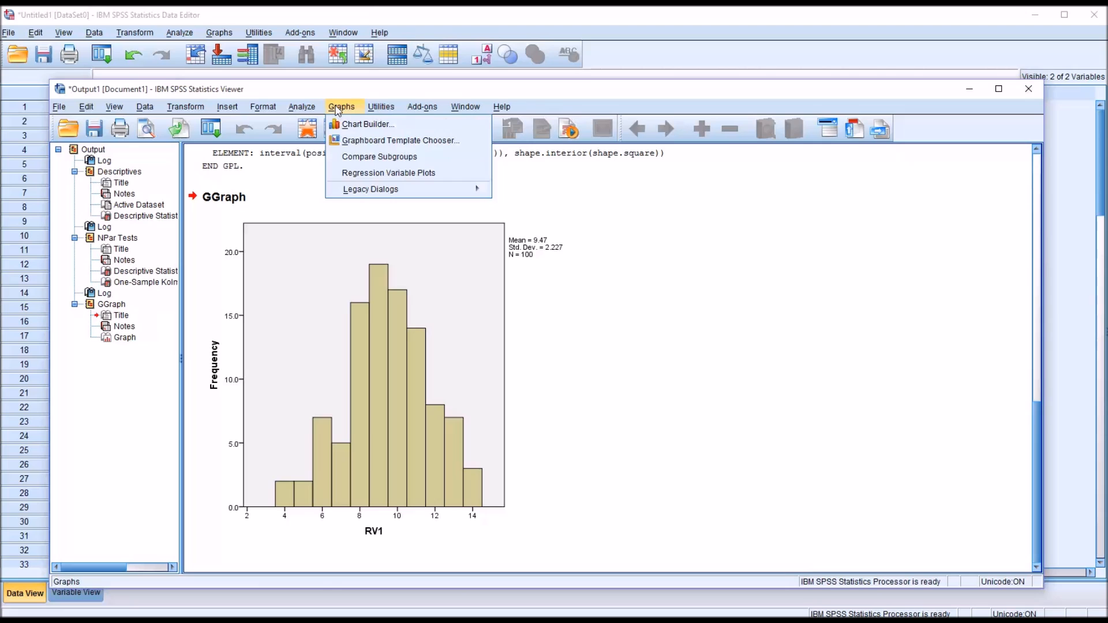
pyautogui.click(367, 124)
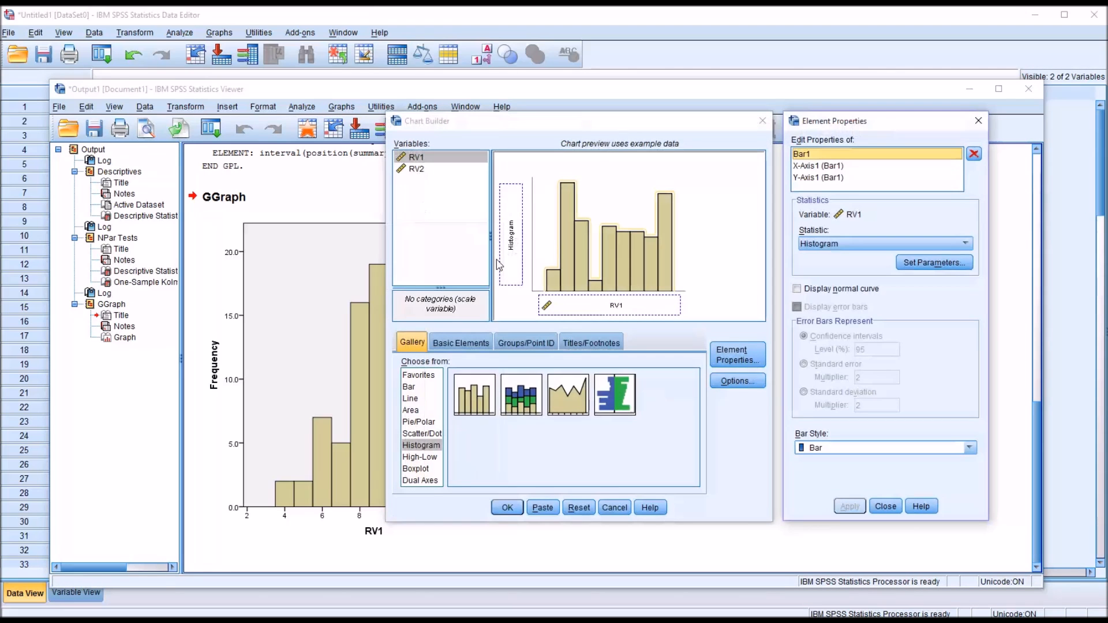
pyautogui.moveTo(419, 173); pyautogui.dragTo(610, 307)
pyautogui.click(506, 508)
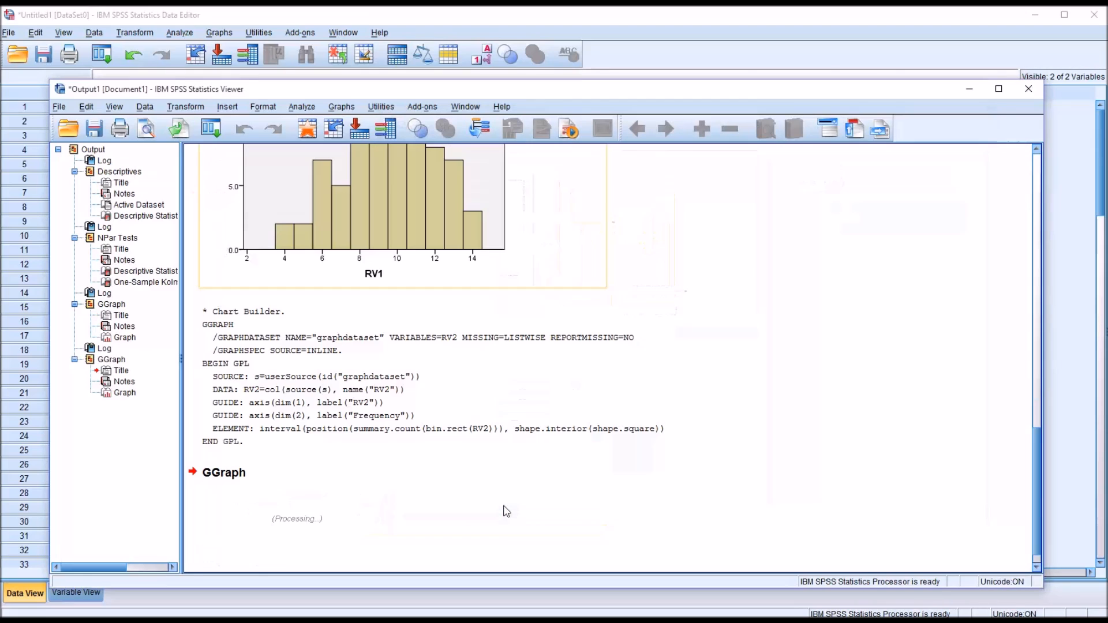
pyautogui.moveTo(1037, 437); pyautogui.dragTo(1043, 501)
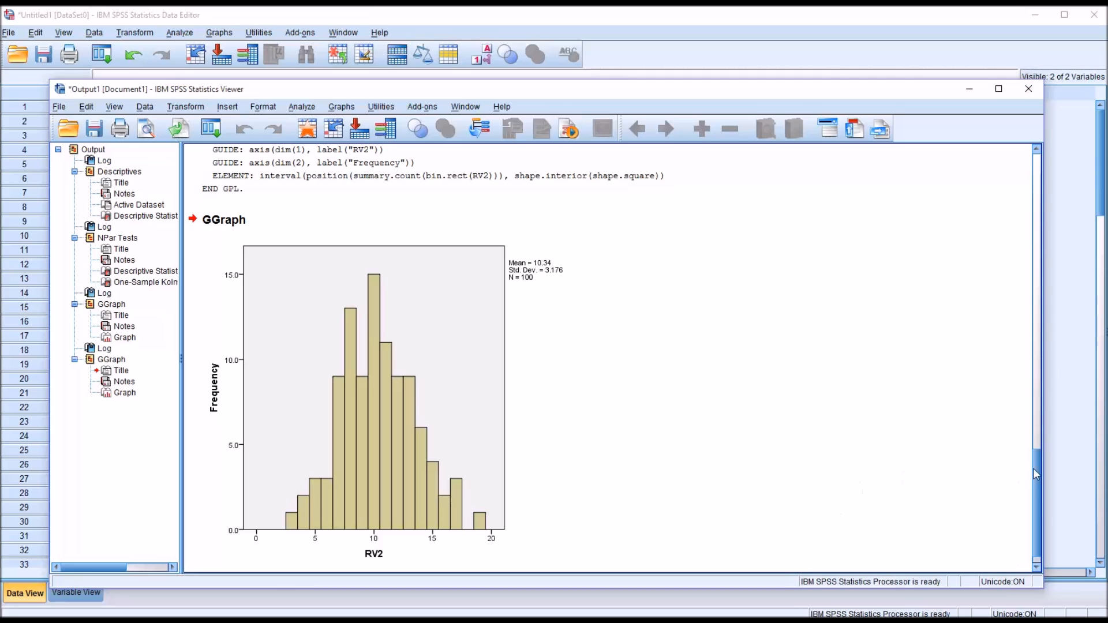
pyautogui.moveTo(1038, 485)
pyautogui.mouseDown()
pyautogui.moveTo(1038, 348)
pyautogui.moveTo(1020, 489)
pyautogui.mouseUp()
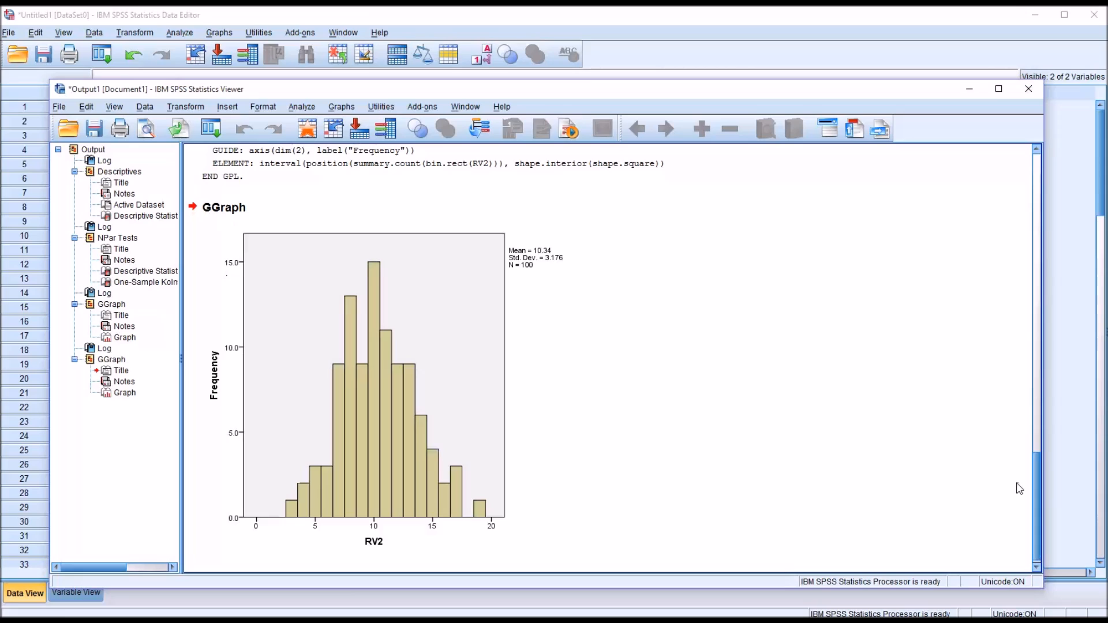